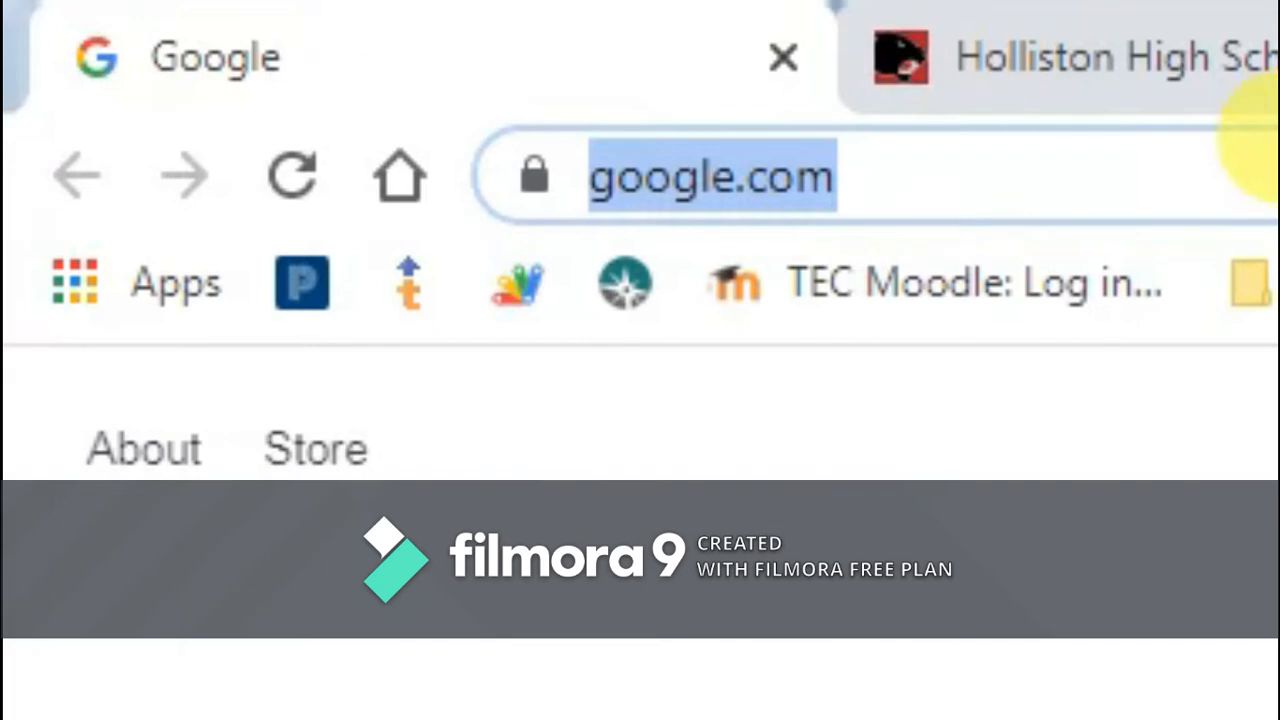
# - Open vectr.com and go through its login page to the form for registering a new account
pyautogui.write('vec')
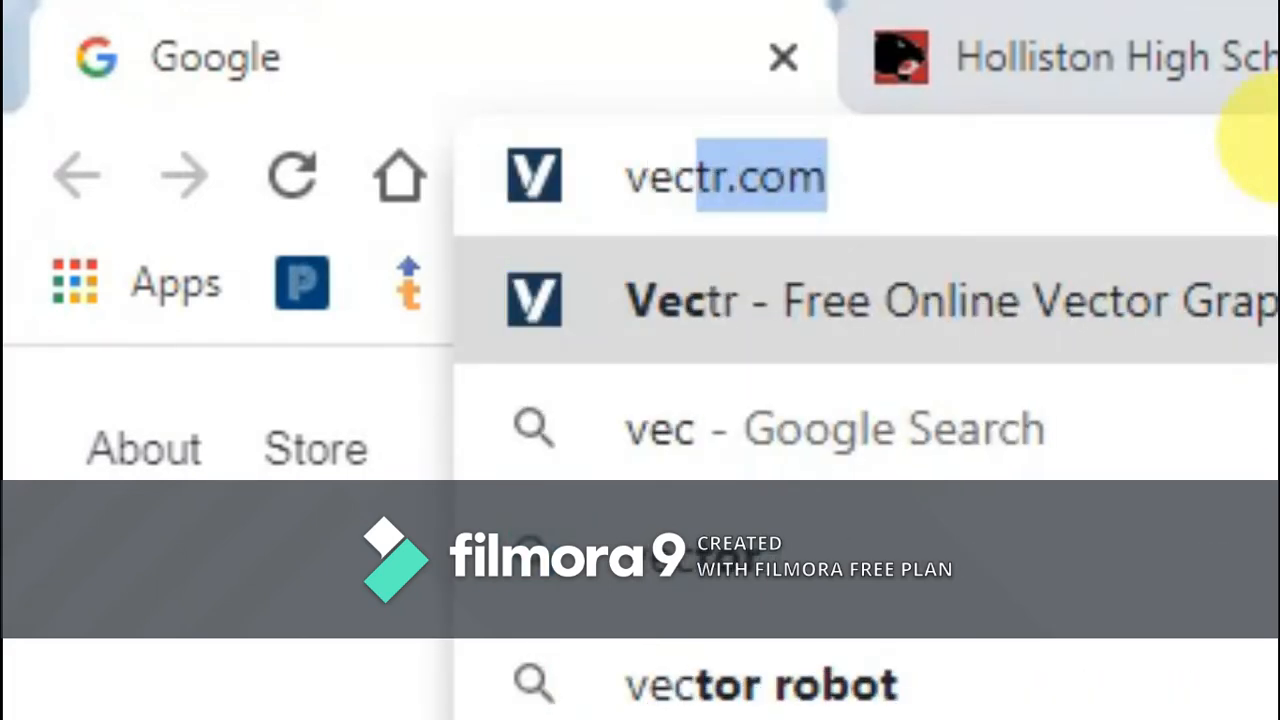
pyautogui.write('tr.com')
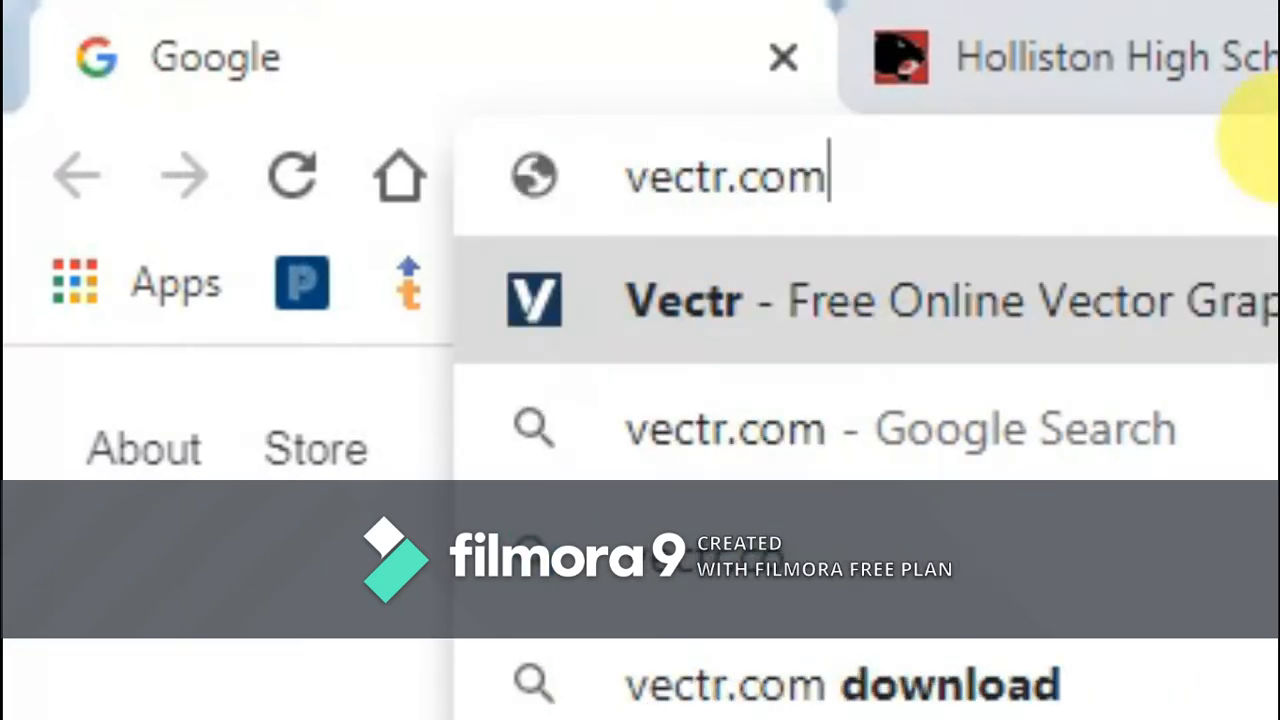
pyautogui.press('Return')
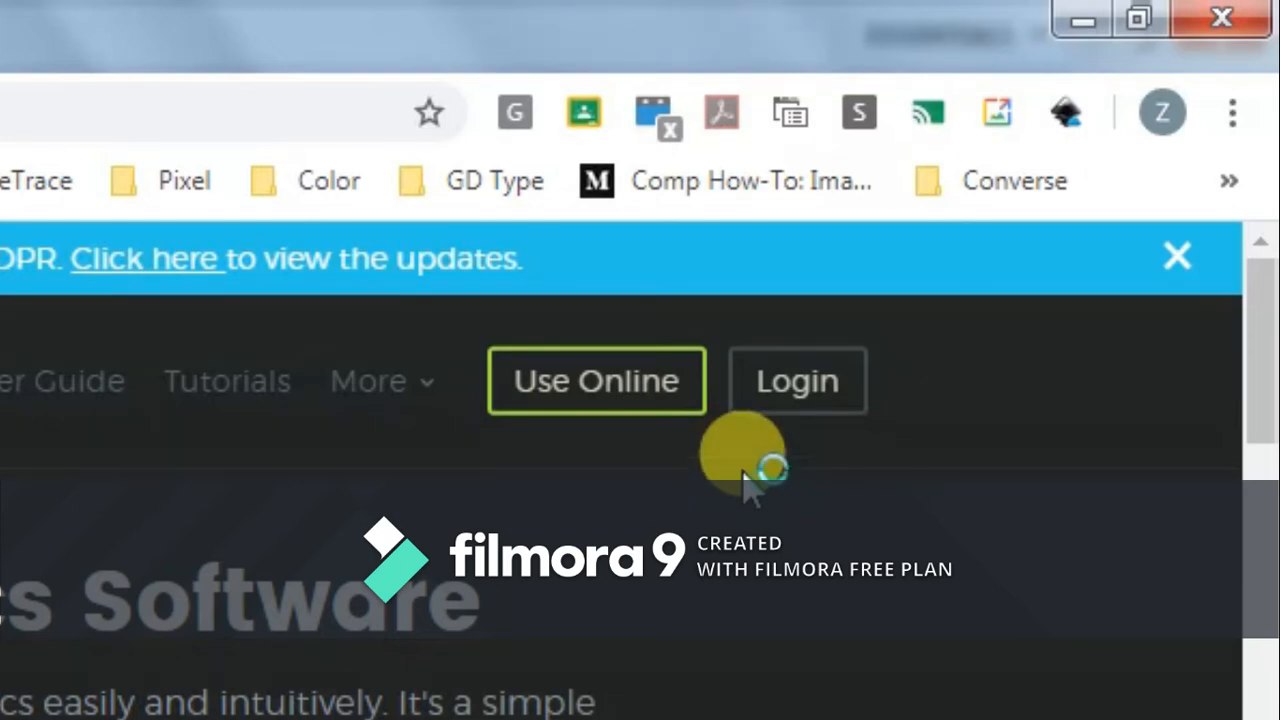
pyautogui.click(795, 400)
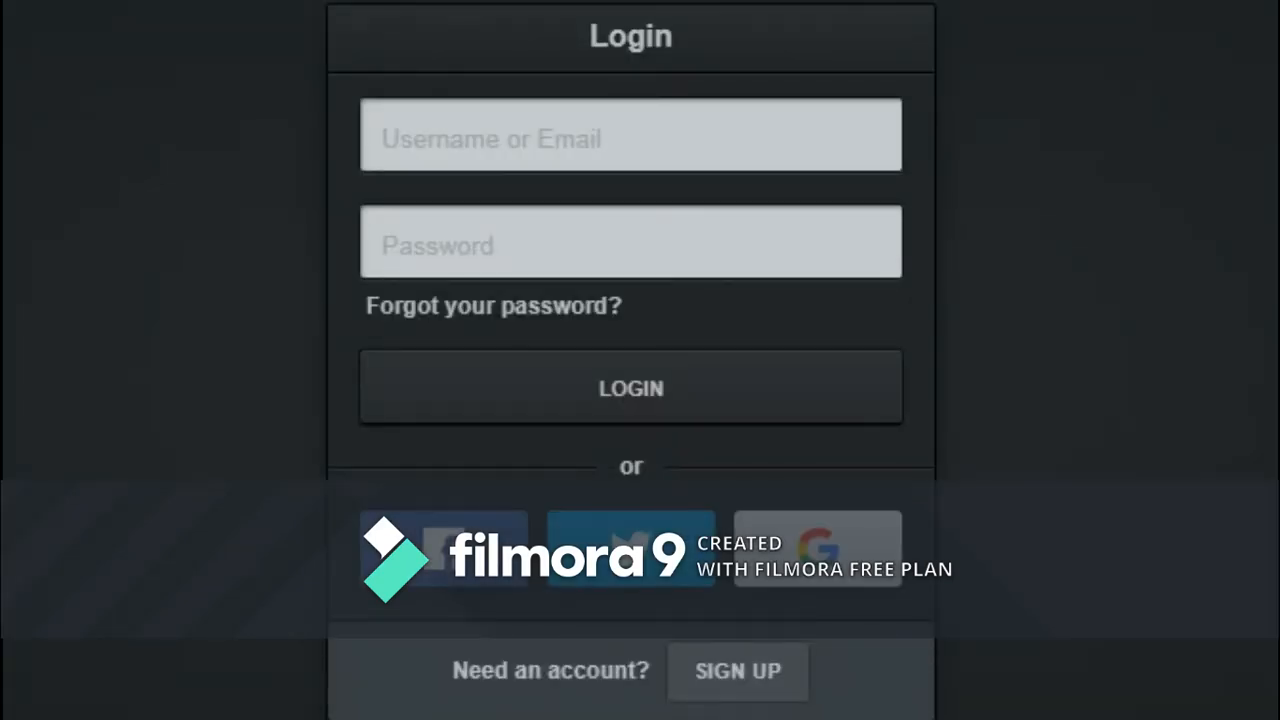
pyautogui.click(741, 672)
# - Fill in the username and the account e-mail on the registration form
pyautogui.click(603, 36)
pyautogui.write('MrShiff')
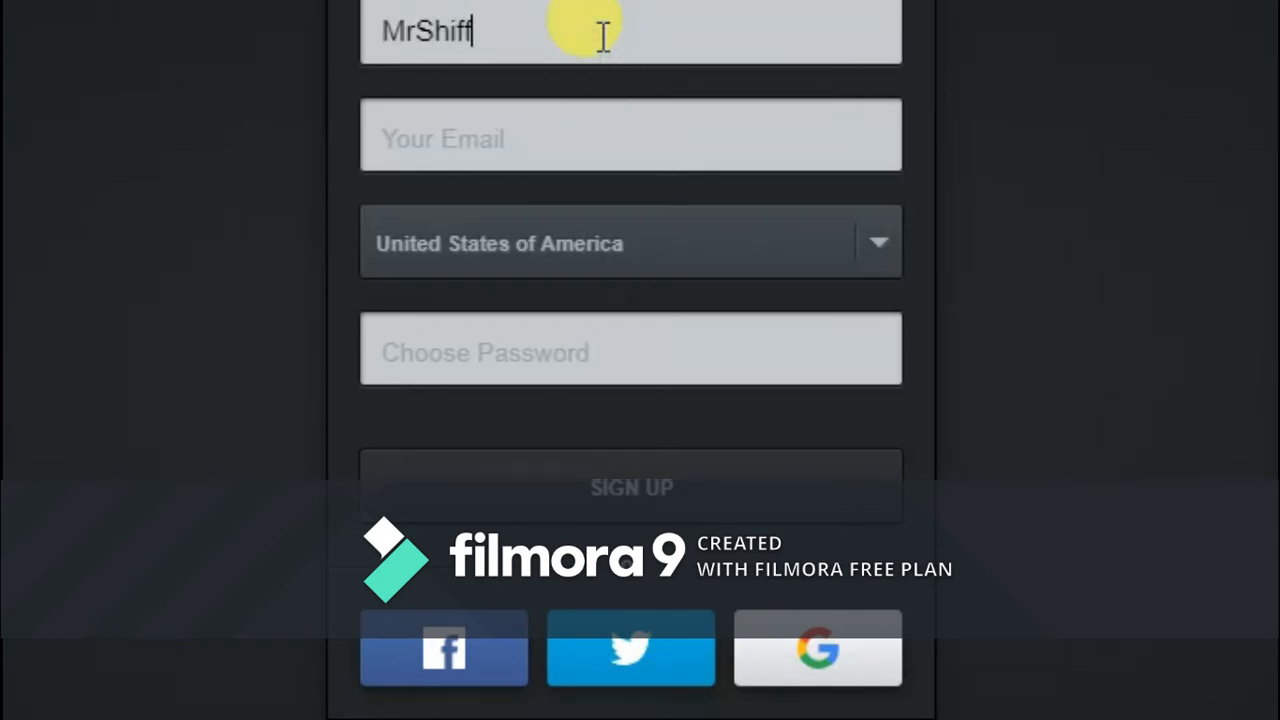
pyautogui.press('Tab')
pyautogui.write('shiff')
pyautogui.press('Down')
pyautogui.press('Return')
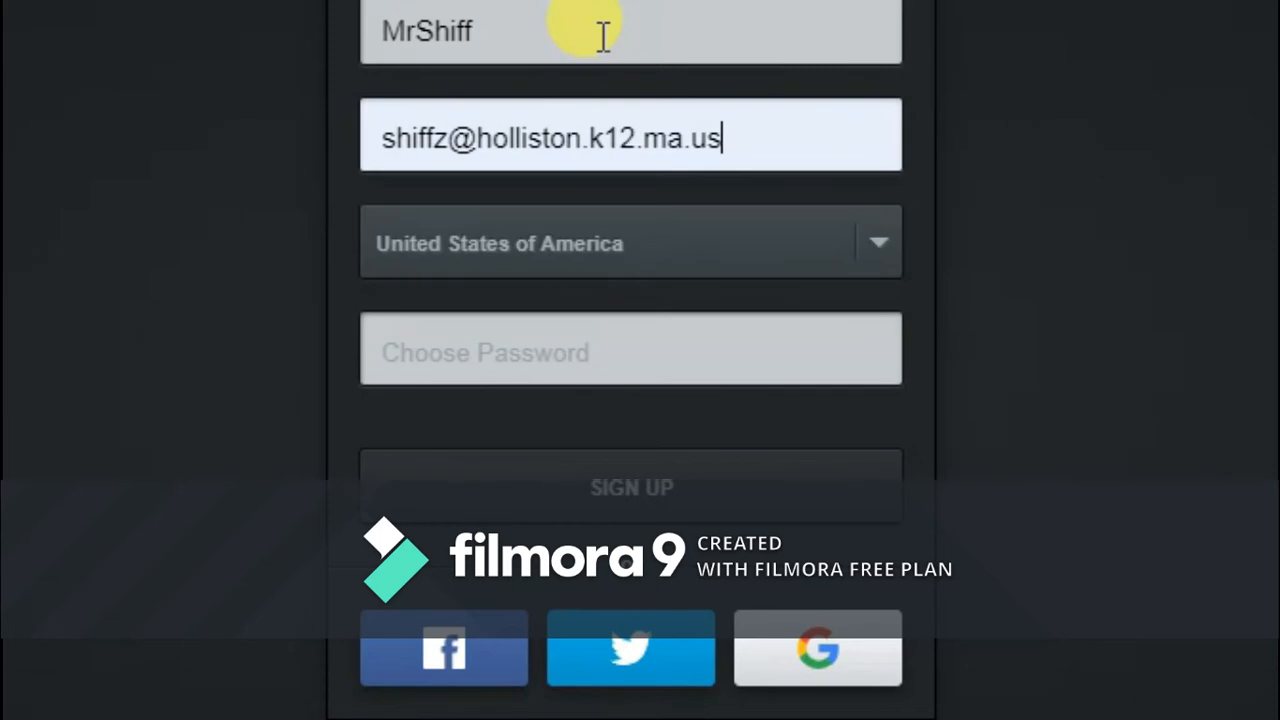
# - Enter the account password, submit the registration and accept the privacy policy
pyautogui.click(601, 347)
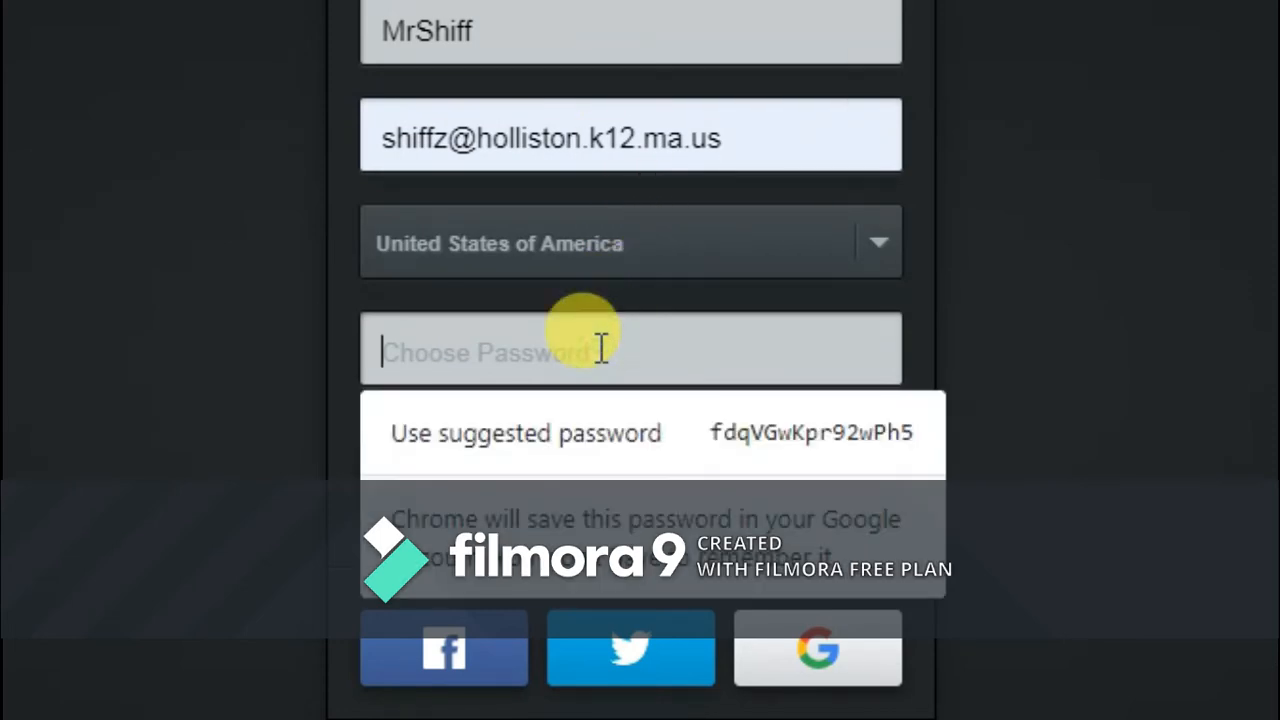
pyautogui.write('•••••••••')
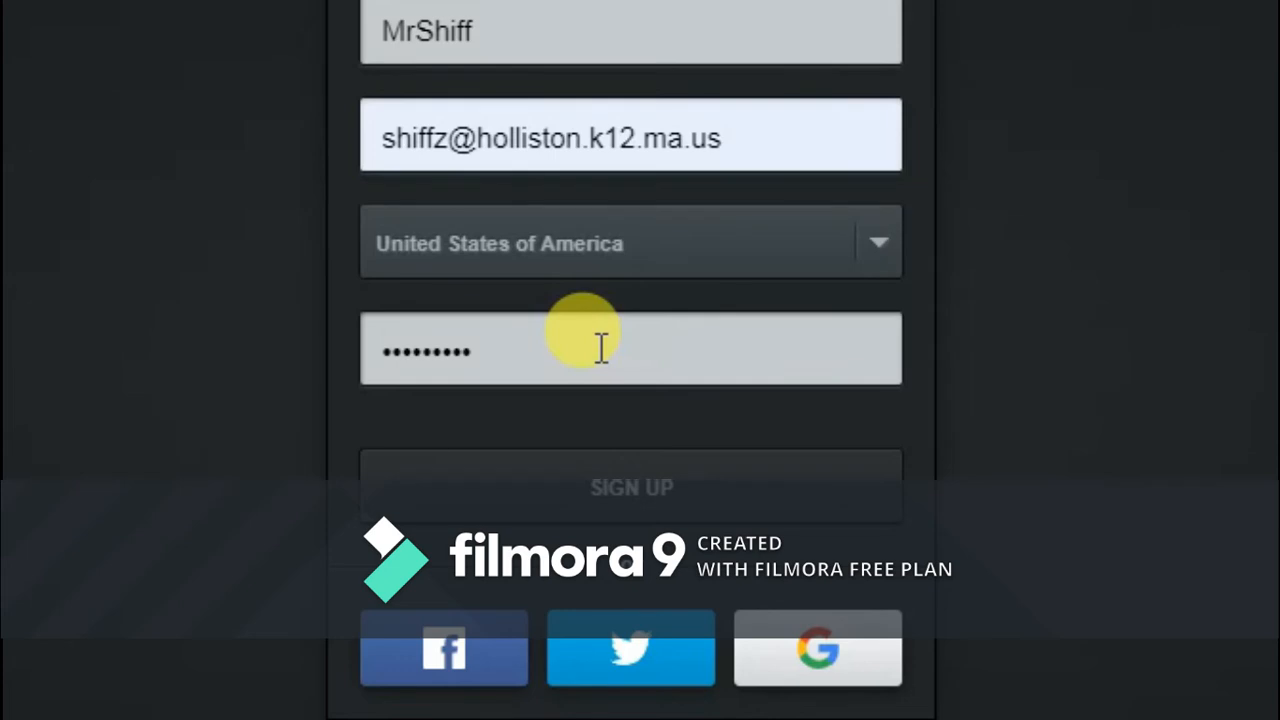
pyautogui.click(632, 492)
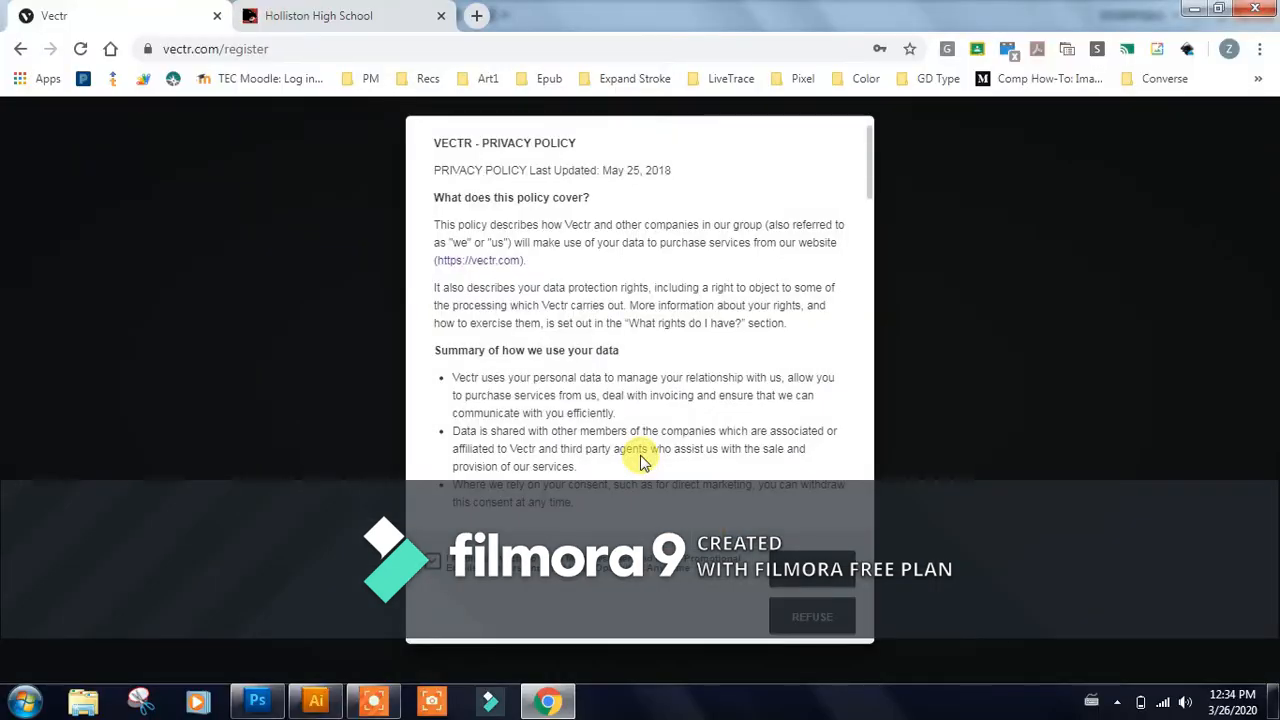
pyautogui.click(824, 584)
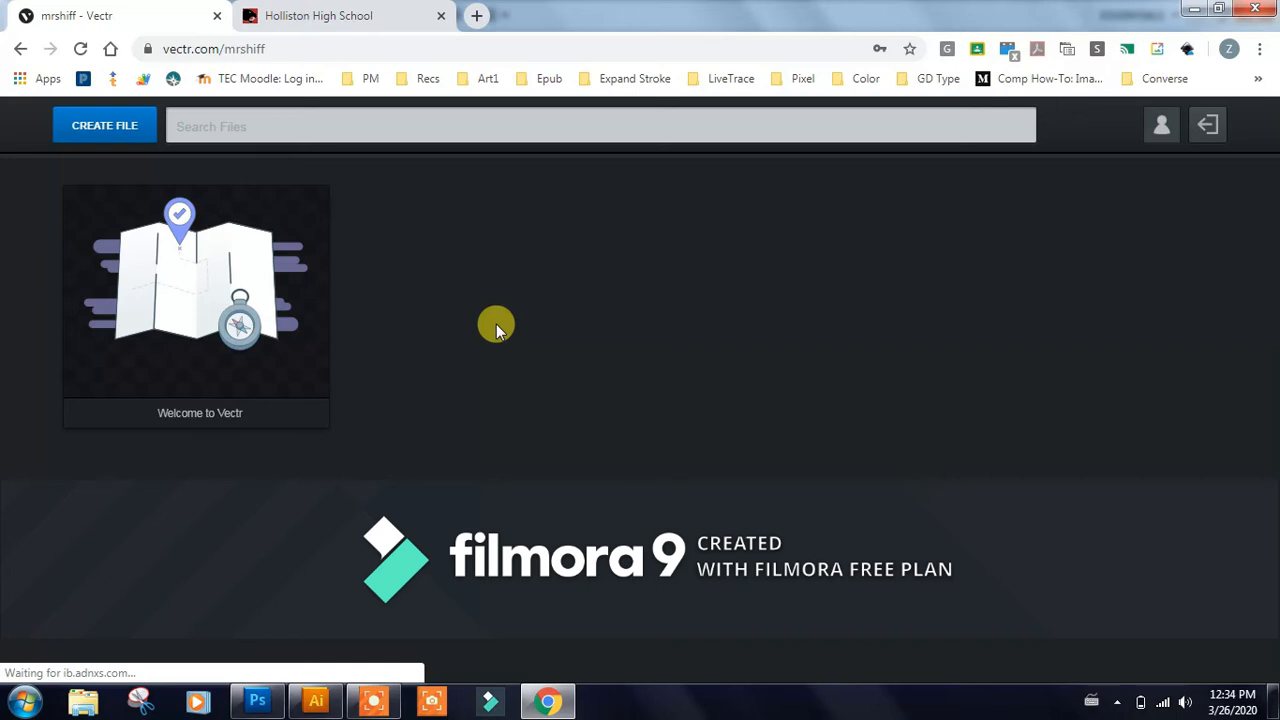
# - Create a new file and show its page settings with the page size choices
pyautogui.click(88, 134)
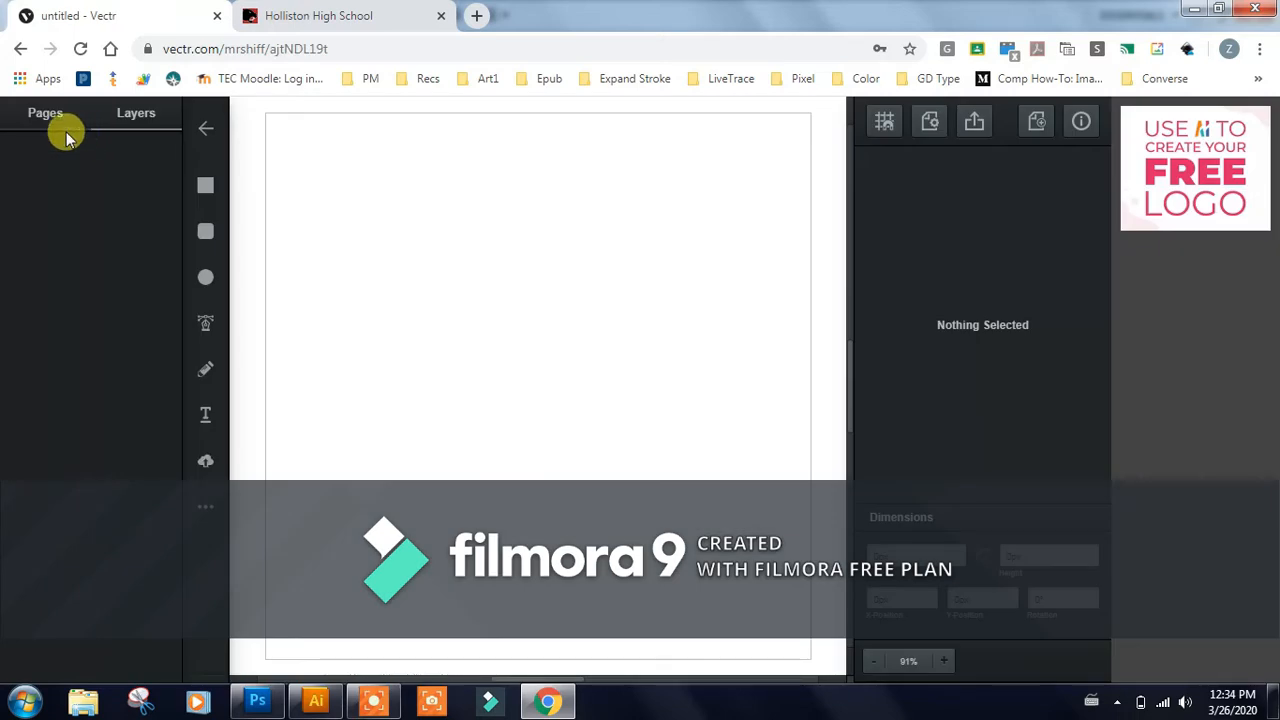
pyautogui.click(58, 130)
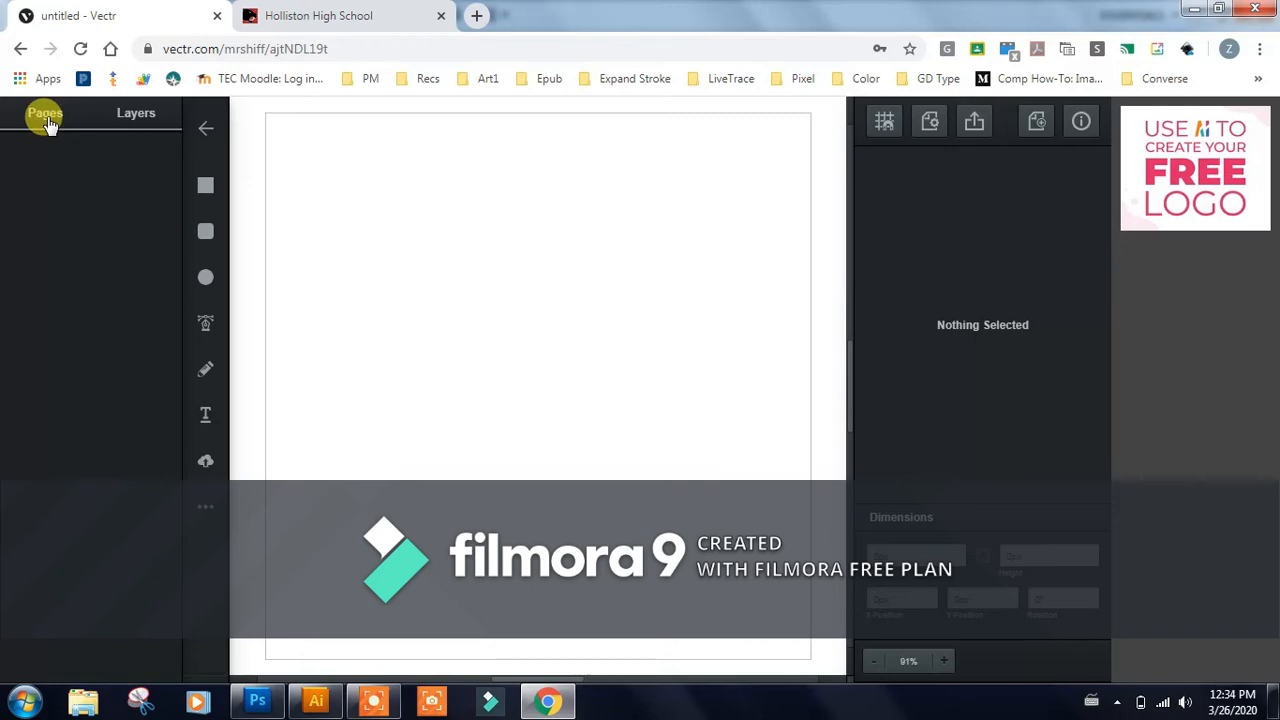
pyautogui.click(48, 122)
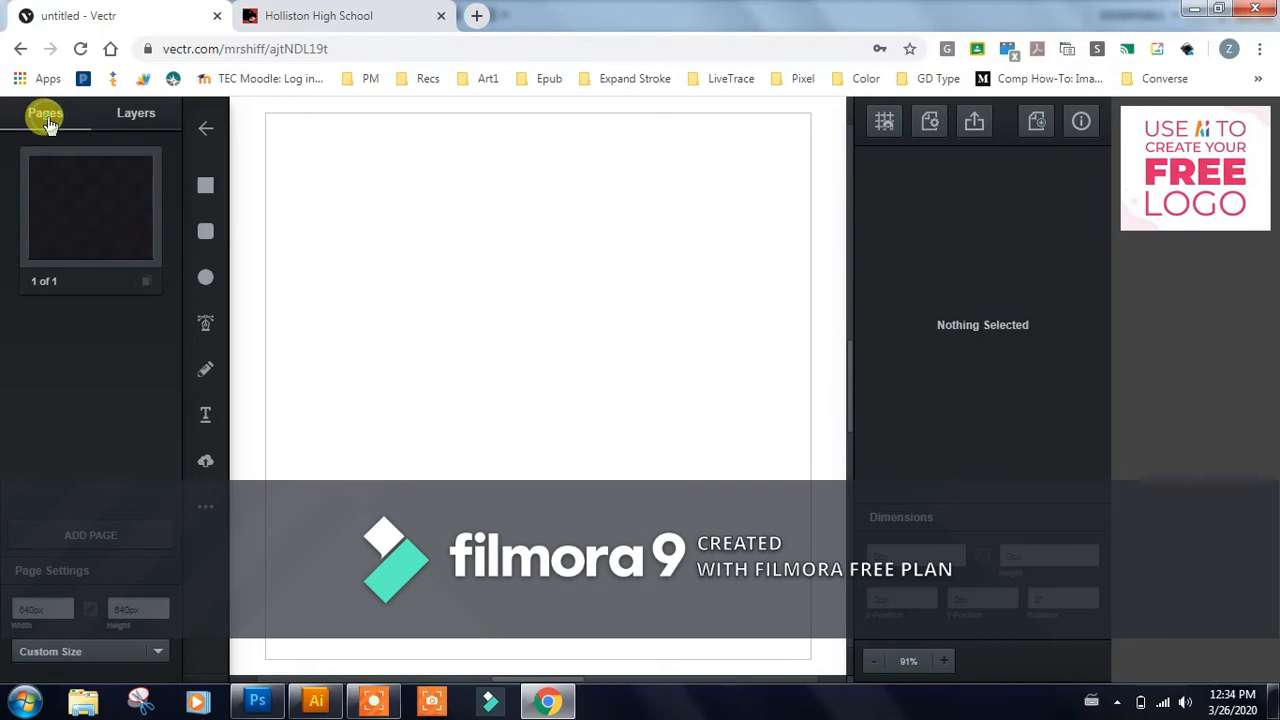
pyautogui.click(84, 652)
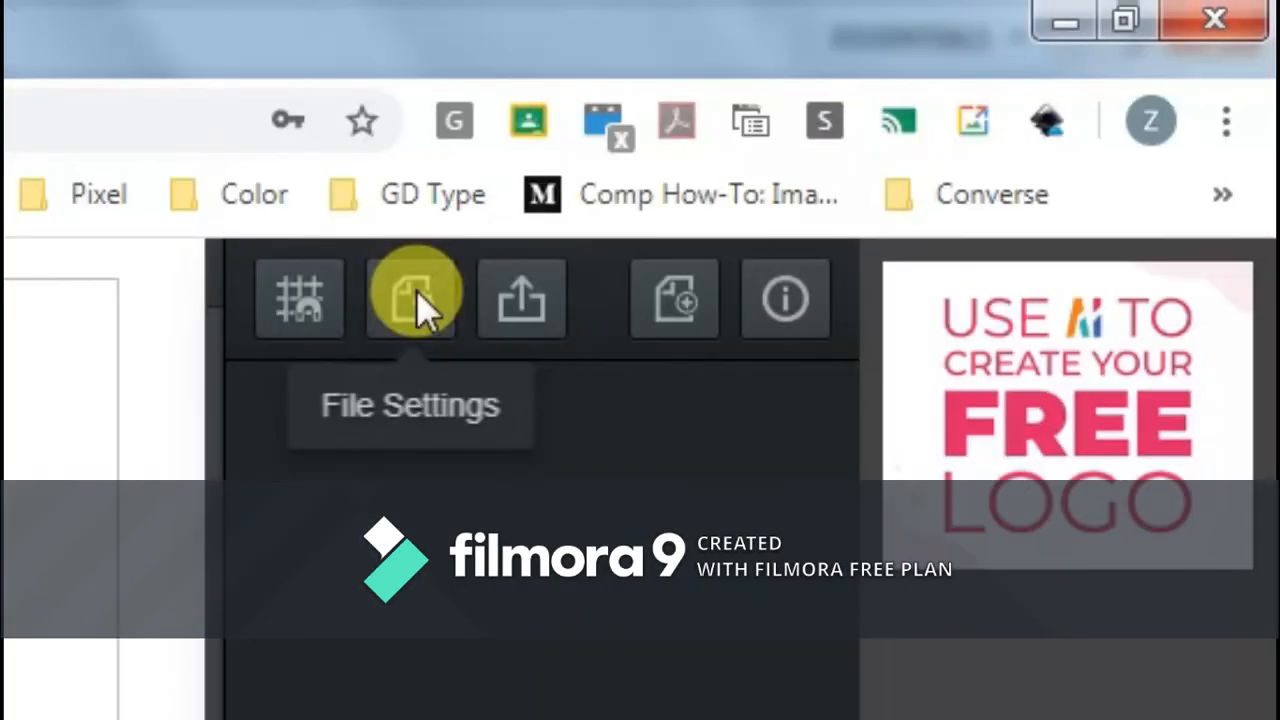
# - Set the file's units to points and the page size to 1000 by 1000 pt
pyautogui.click(416, 290)
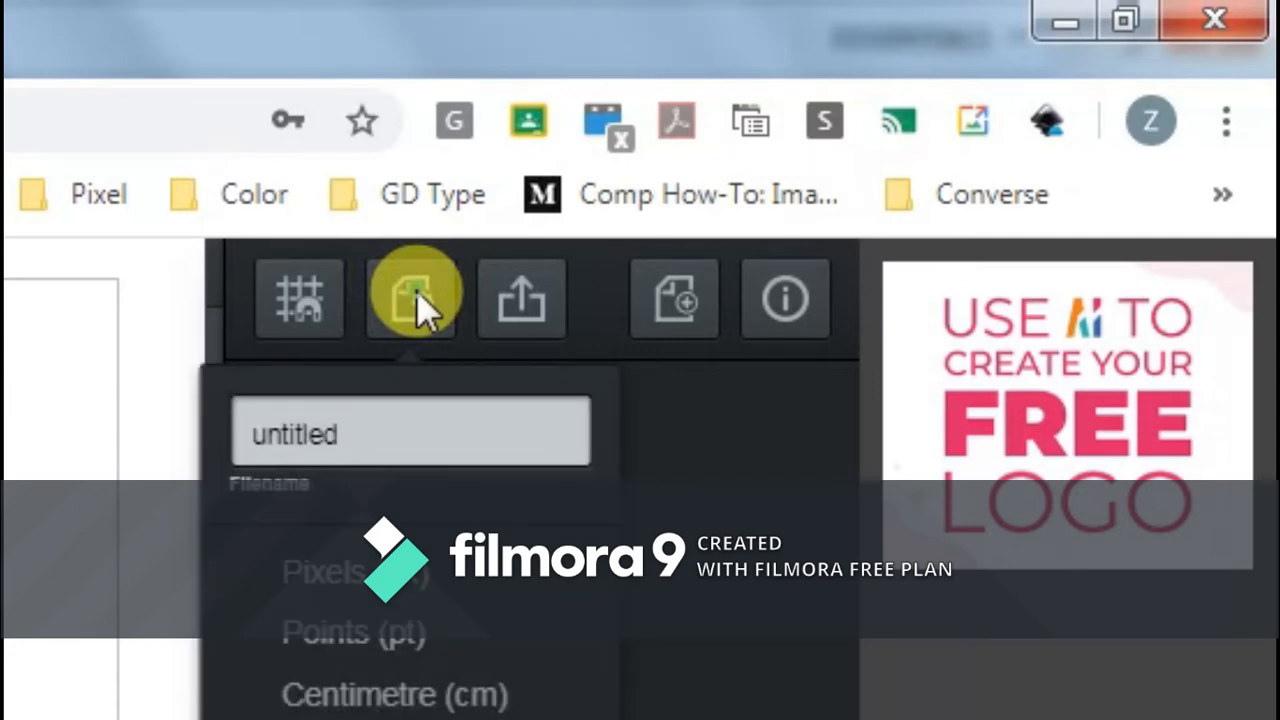
pyautogui.click(390, 628)
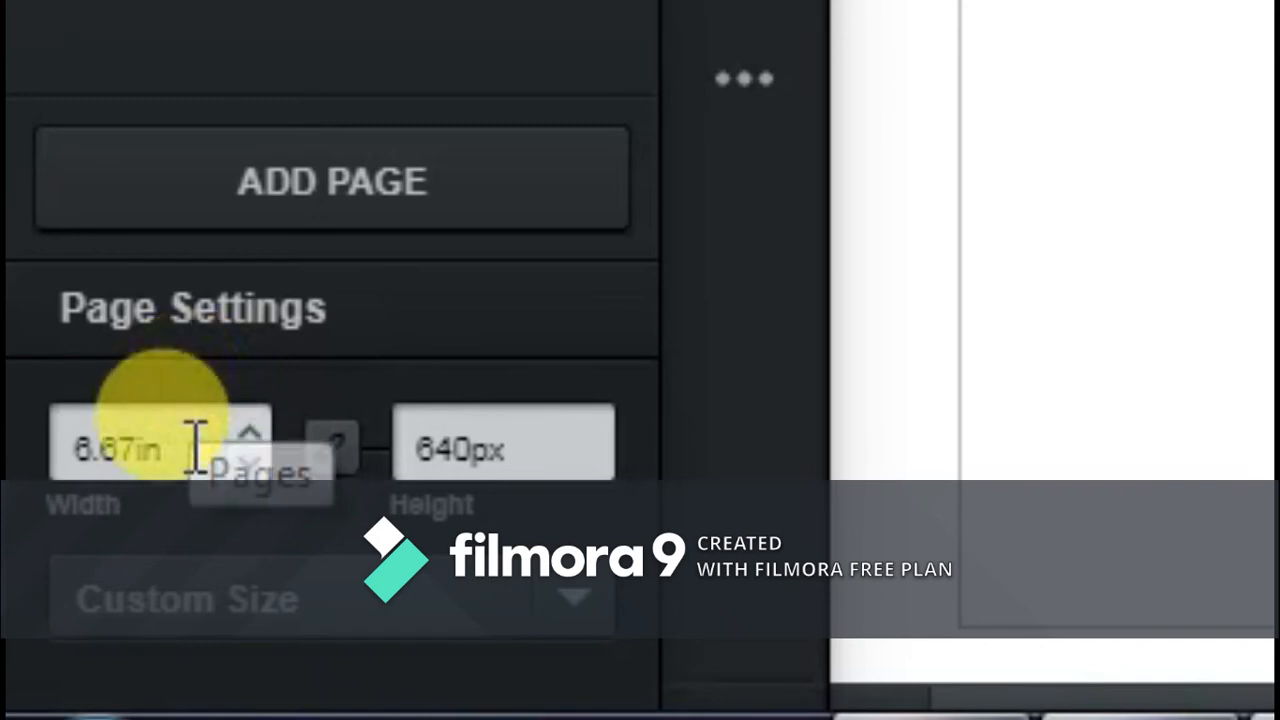
pyautogui.doubleClick(195, 445)
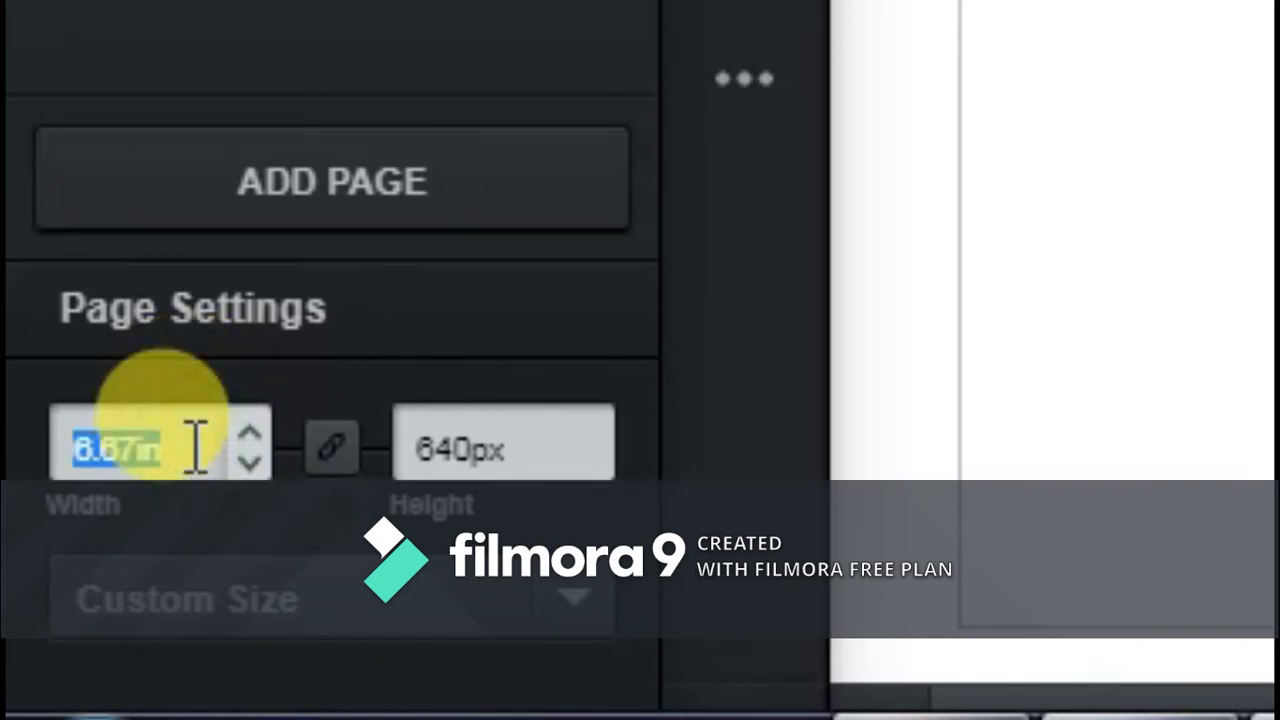
pyautogui.write('100')
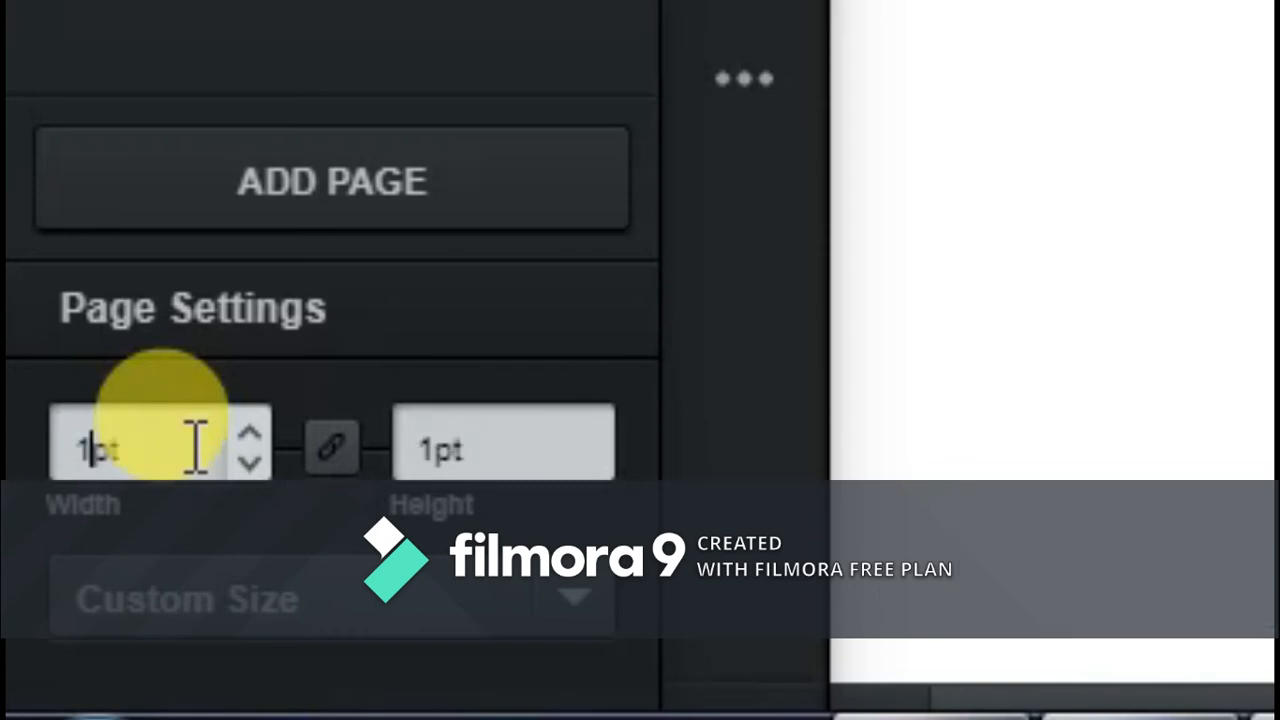
pyautogui.write('0')
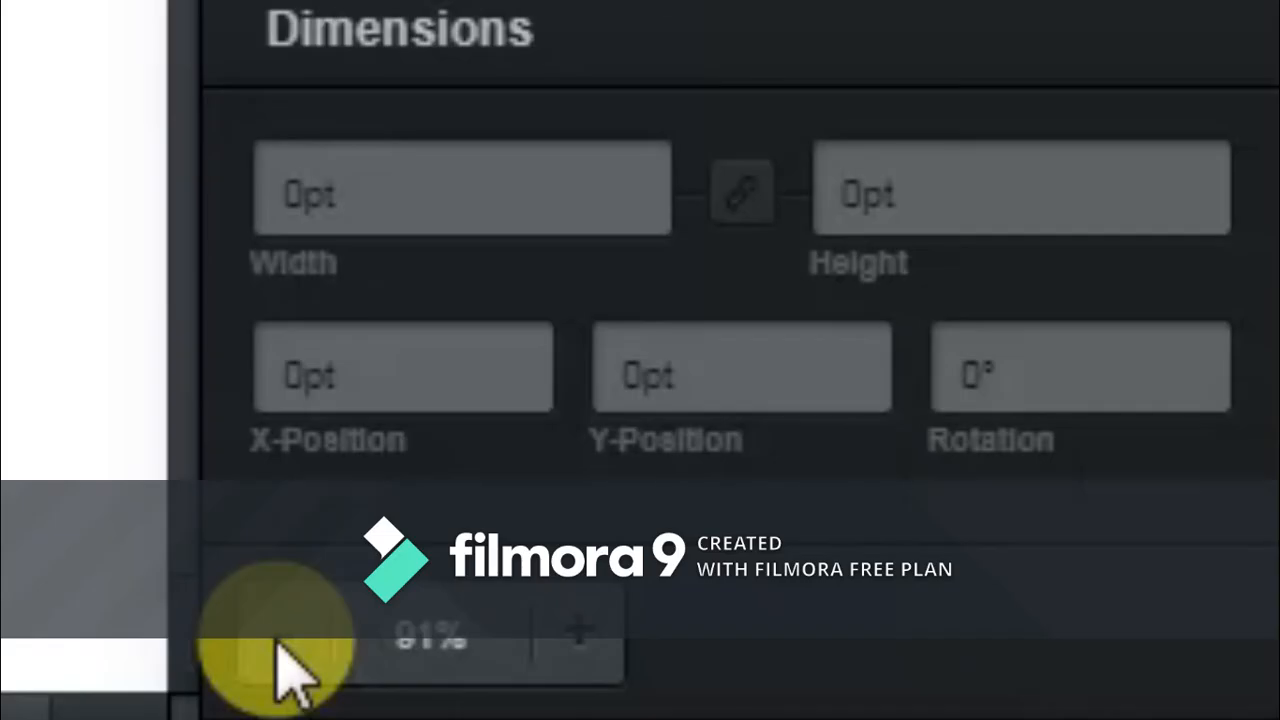
# - Zoom out to 25% and look over the whole page and its surroundings on the canvas
pyautogui.click(874, 662)
pyautogui.click(277, 641)
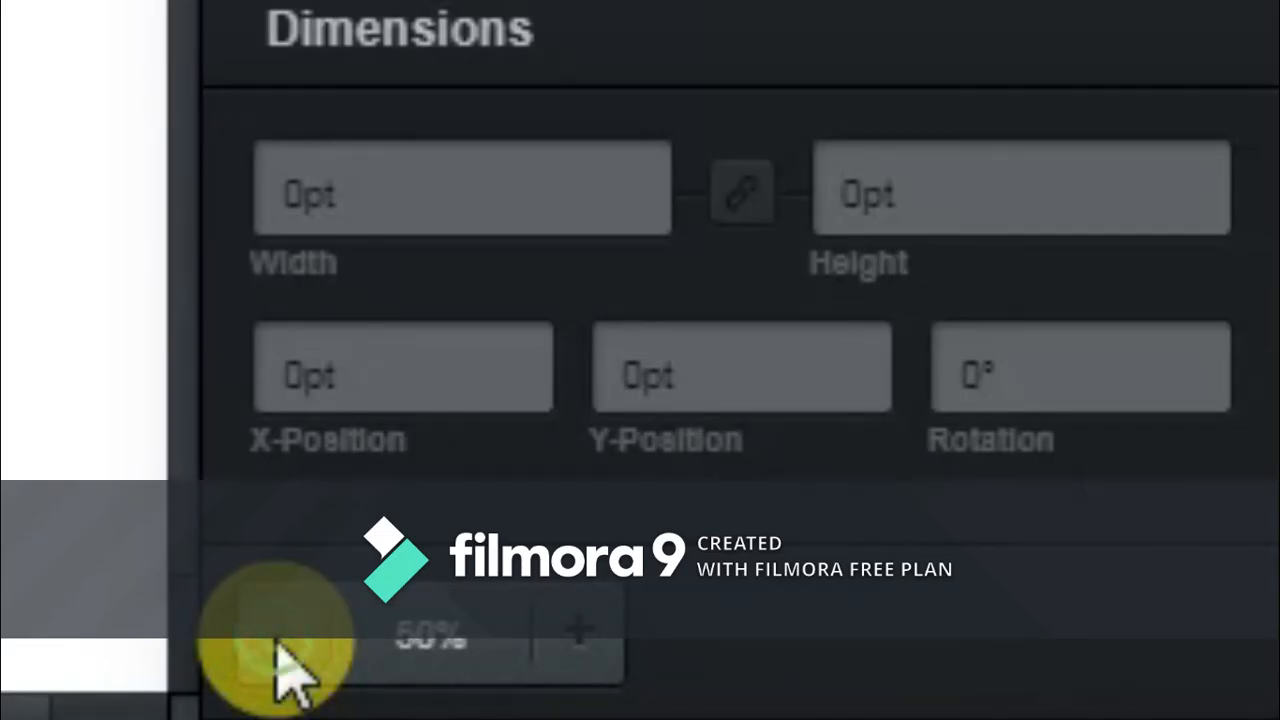
pyautogui.click(277, 641)
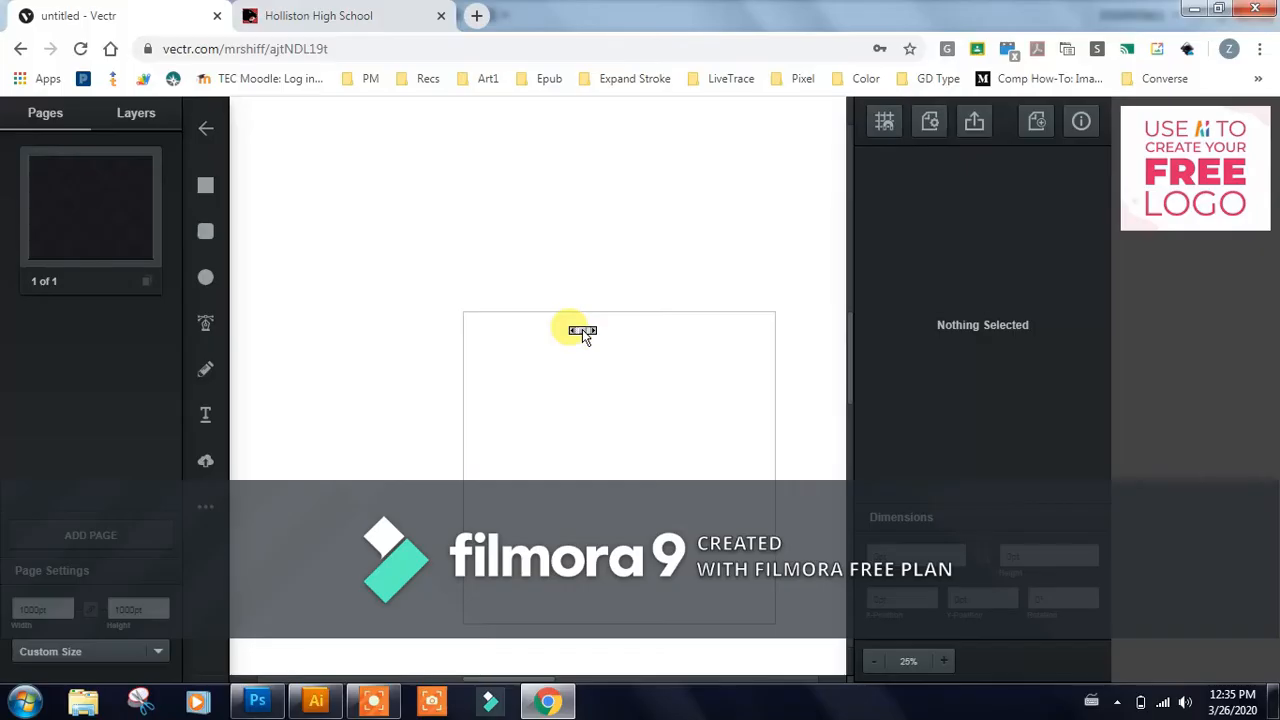
pyautogui.hscroll(-2, 582, 330)
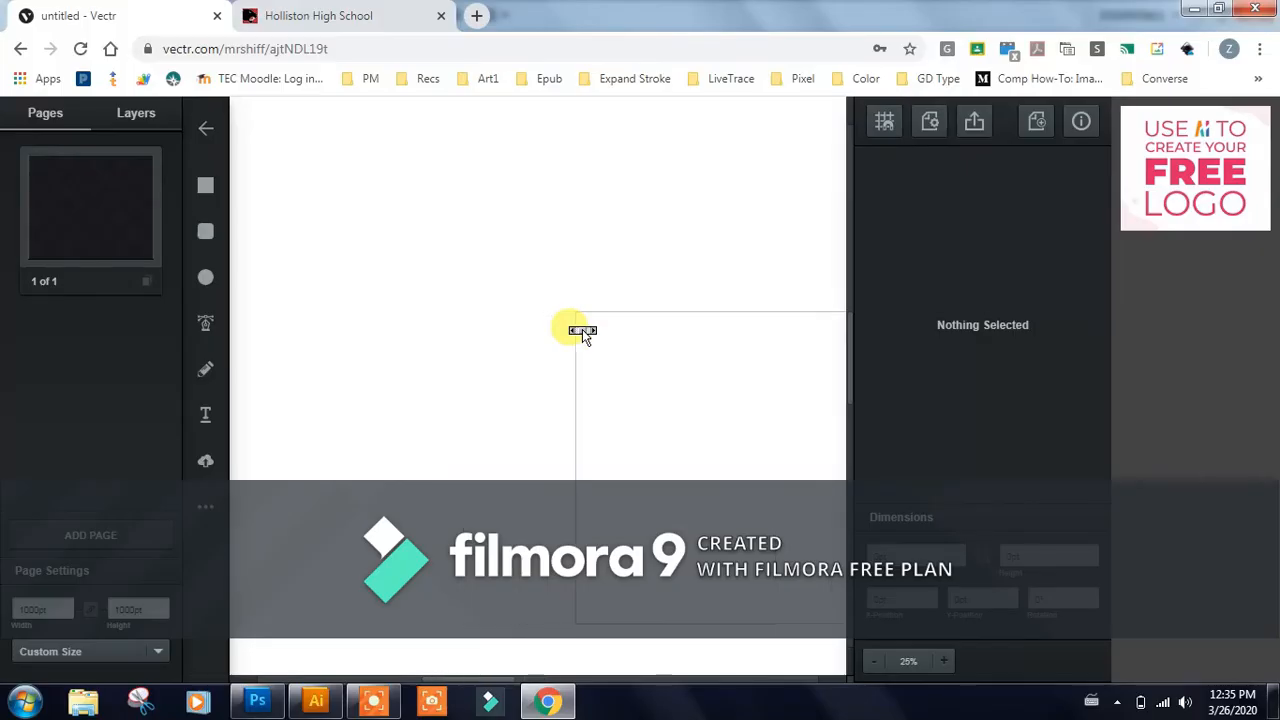
pyautogui.hscroll(3, 582, 330)
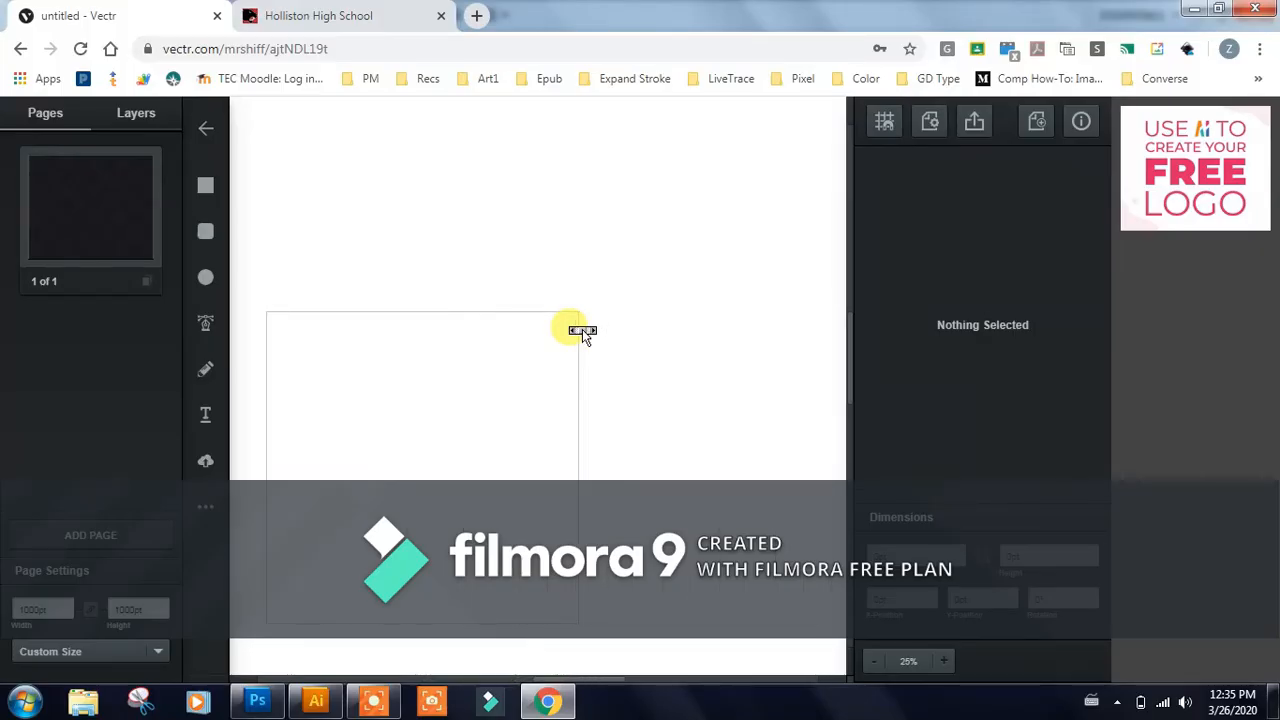
pyautogui.hscroll(-1, 582, 330)
pyautogui.scroll(1, 572, 333)
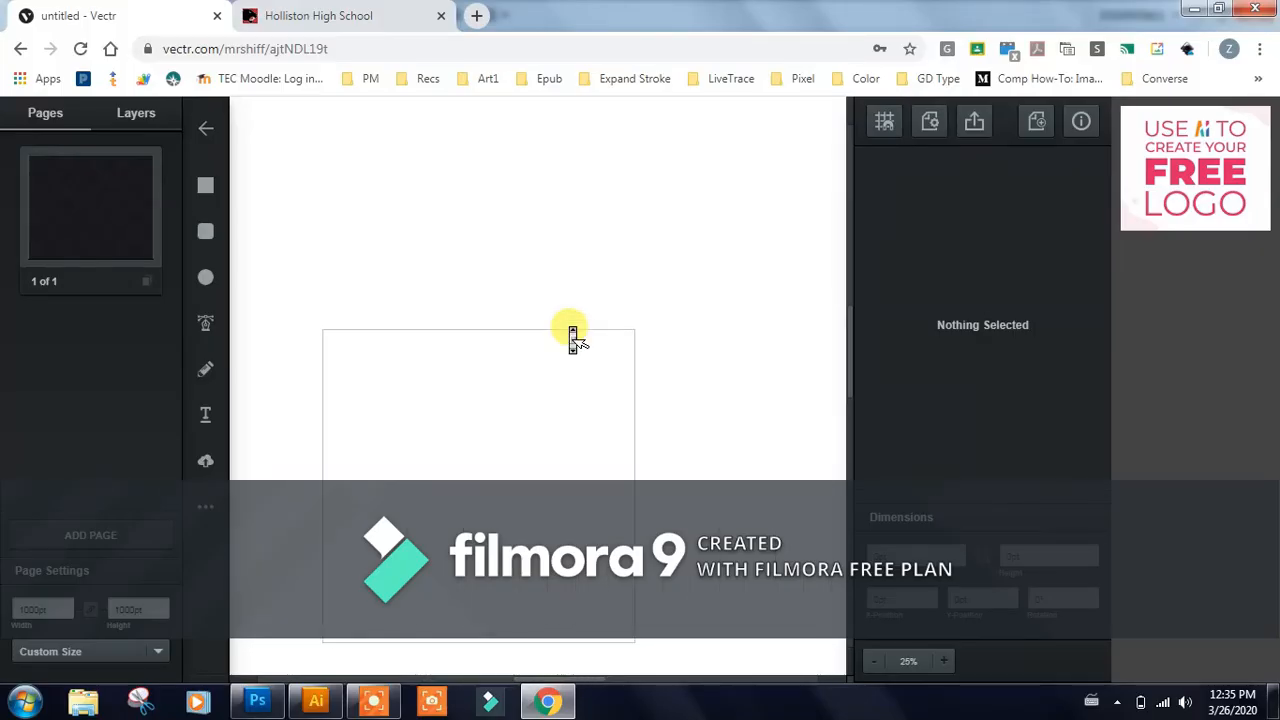
pyautogui.scroll(-3, 573, 337)
pyautogui.scroll(-1, 573, 340)
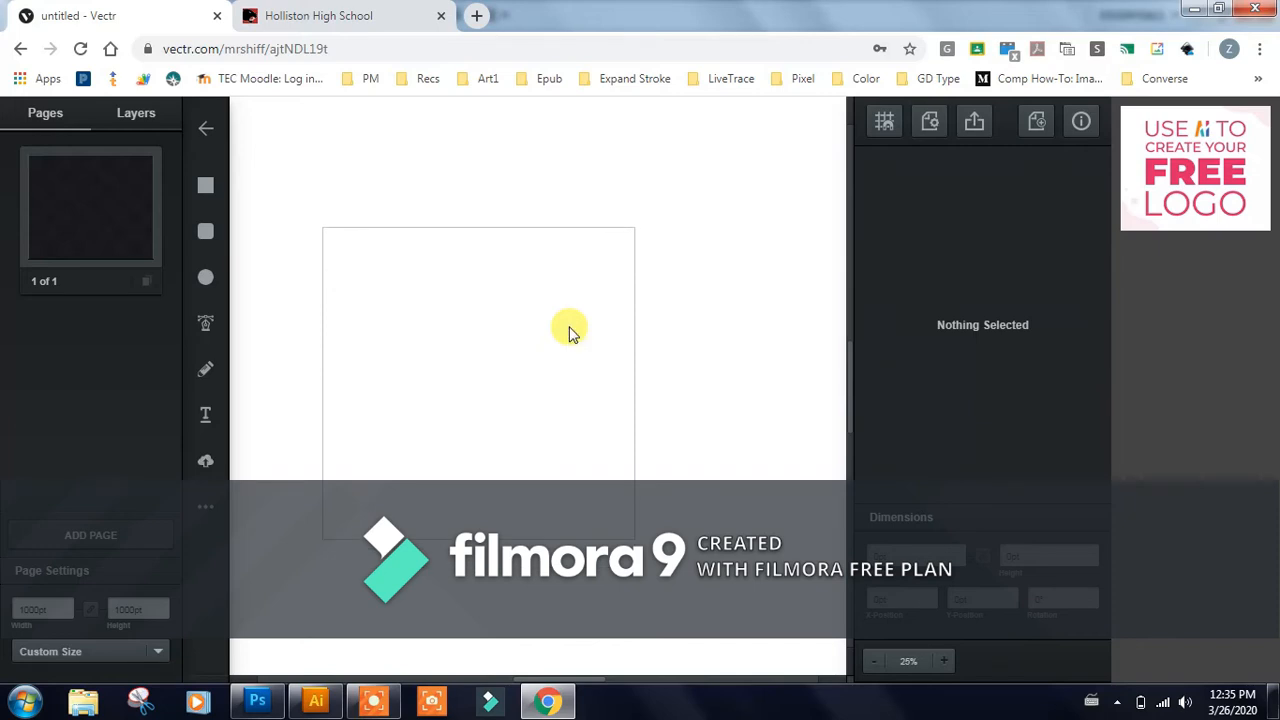
pyautogui.hscroll(-4, 575, 331)
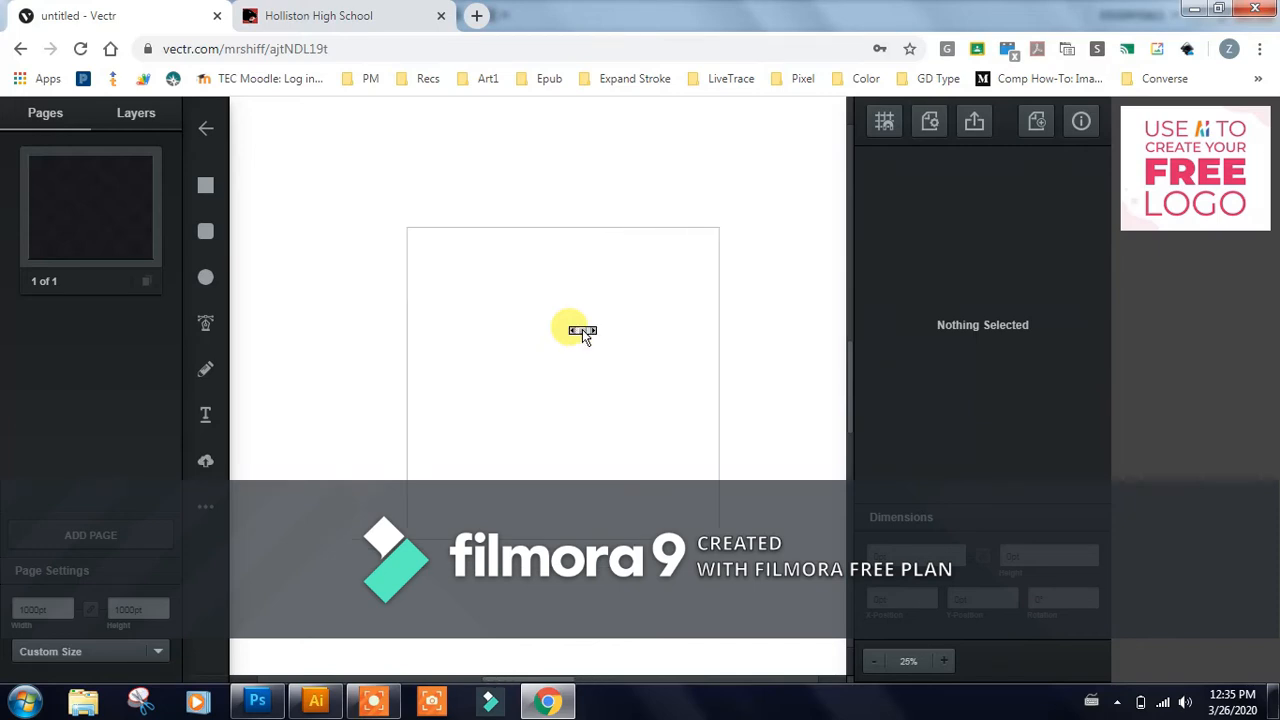
pyautogui.hscroll(3, 582, 331)
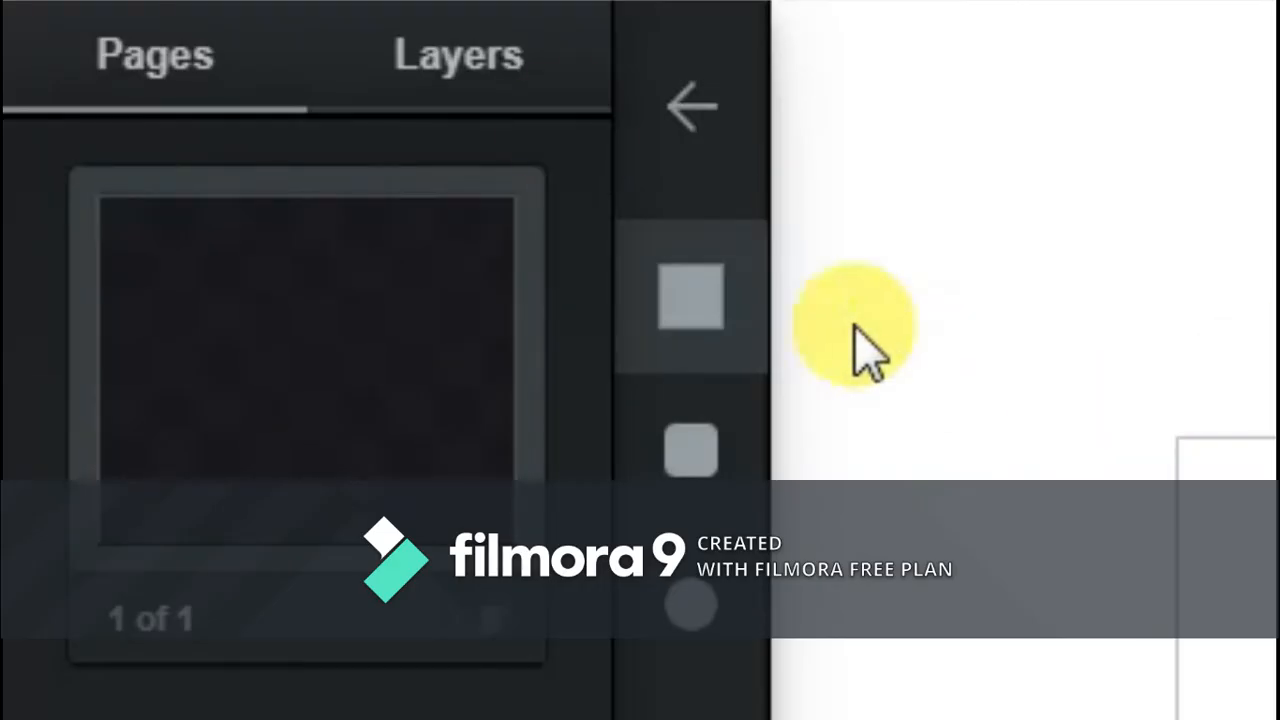
# - Show the layer list and draw a rectangle about 444 by 992.5 pt from the page's upper-left corner
pyautogui.click(478, 55)
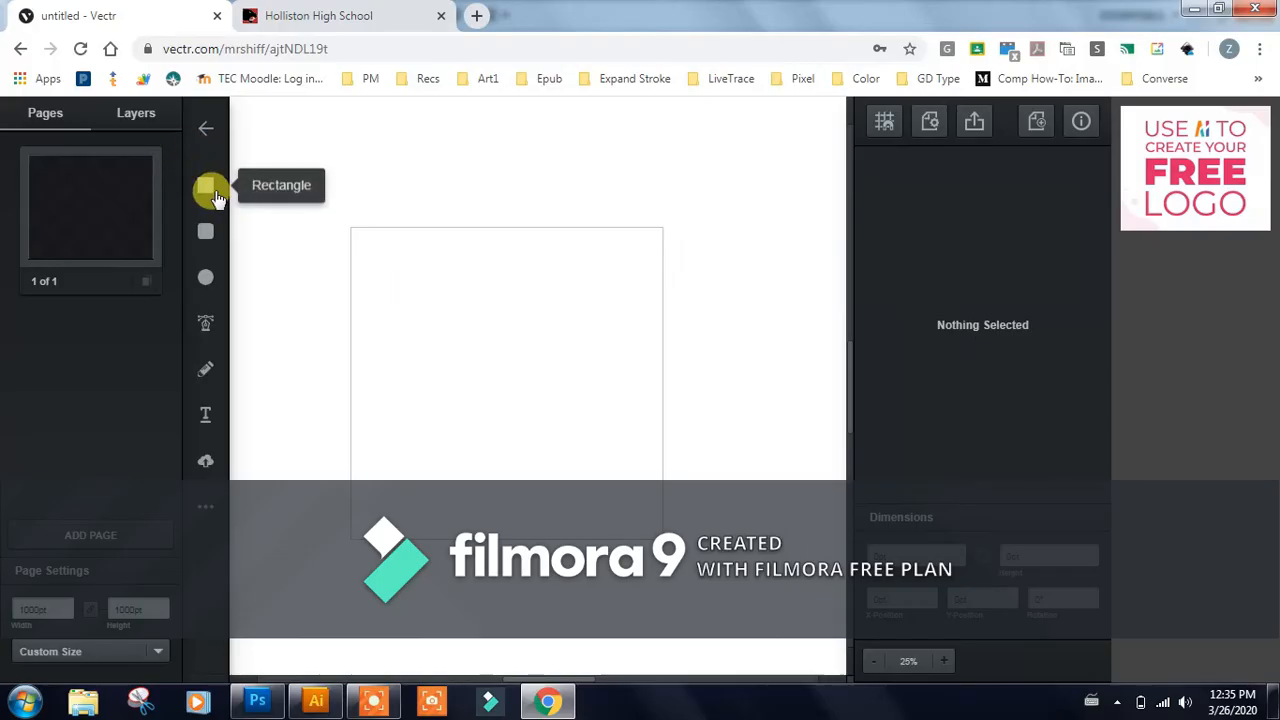
pyautogui.click(208, 190)
pyautogui.click(136, 112)
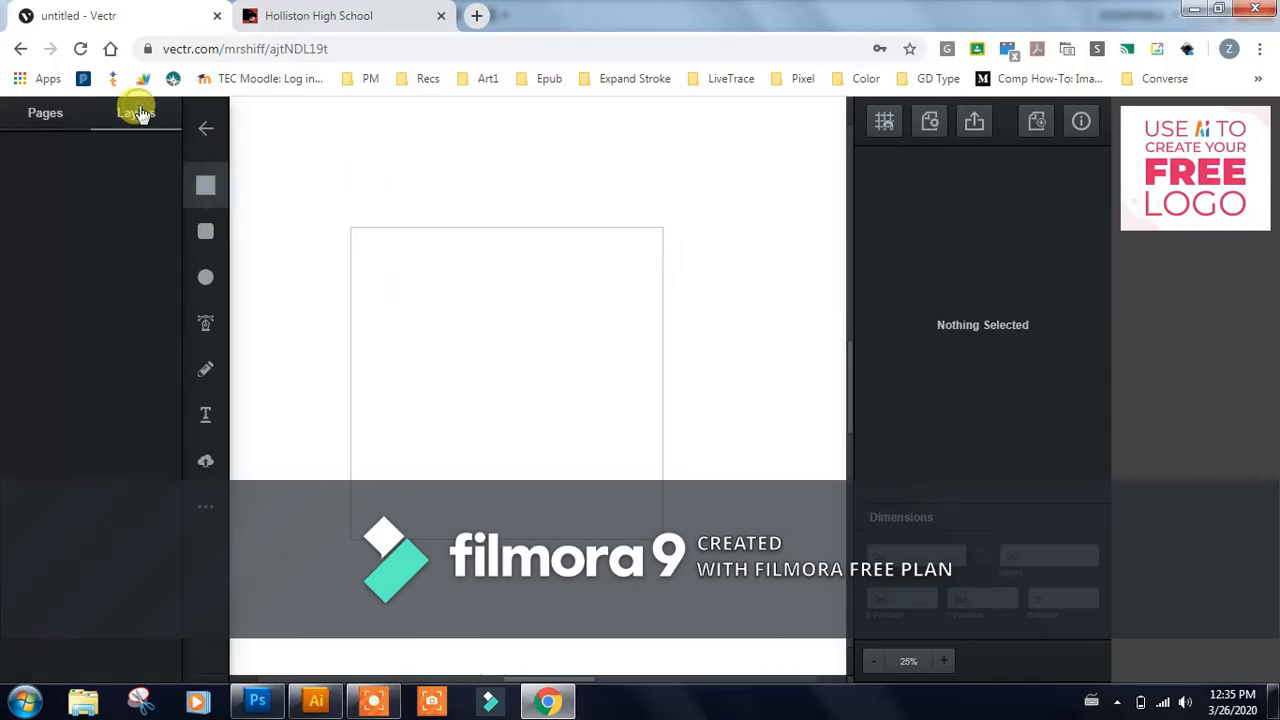
pyautogui.click(350, 234)
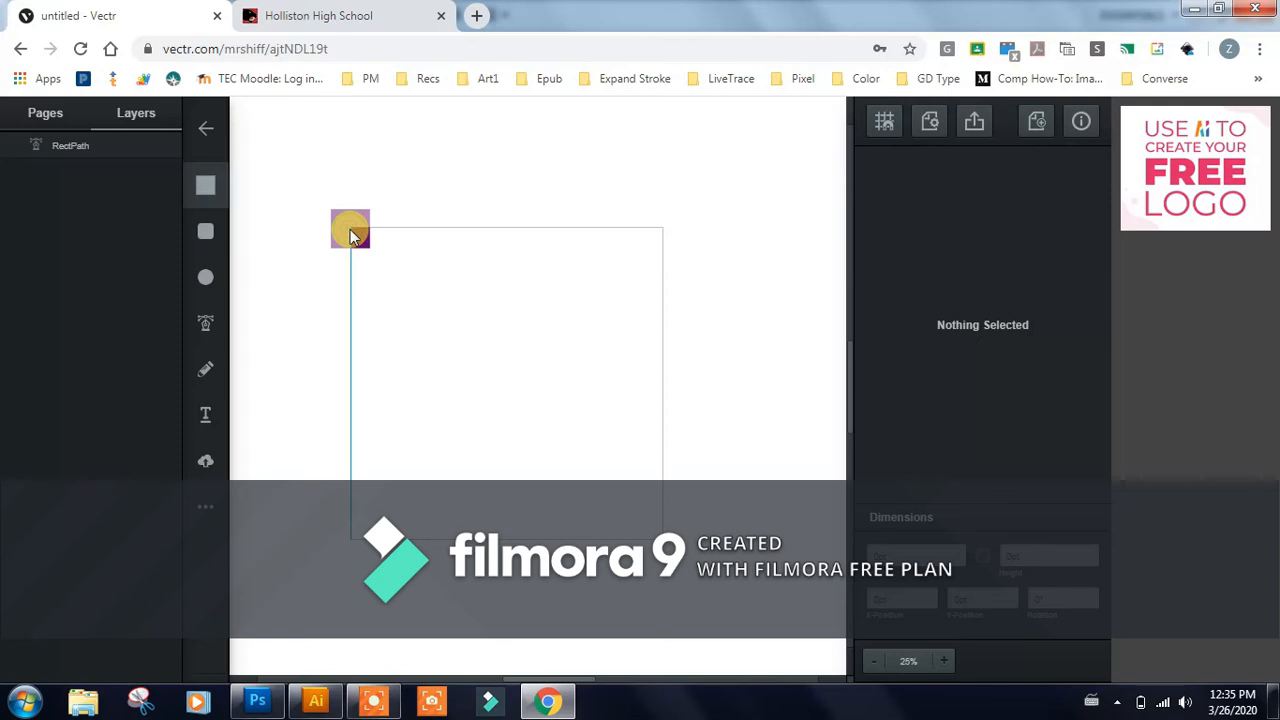
pyautogui.moveTo(350, 234)
pyautogui.mouseDown()
pyautogui.moveTo(380, 309)
pyautogui.moveTo(494, 486)
pyautogui.moveTo(490, 534)
pyautogui.mouseUp()
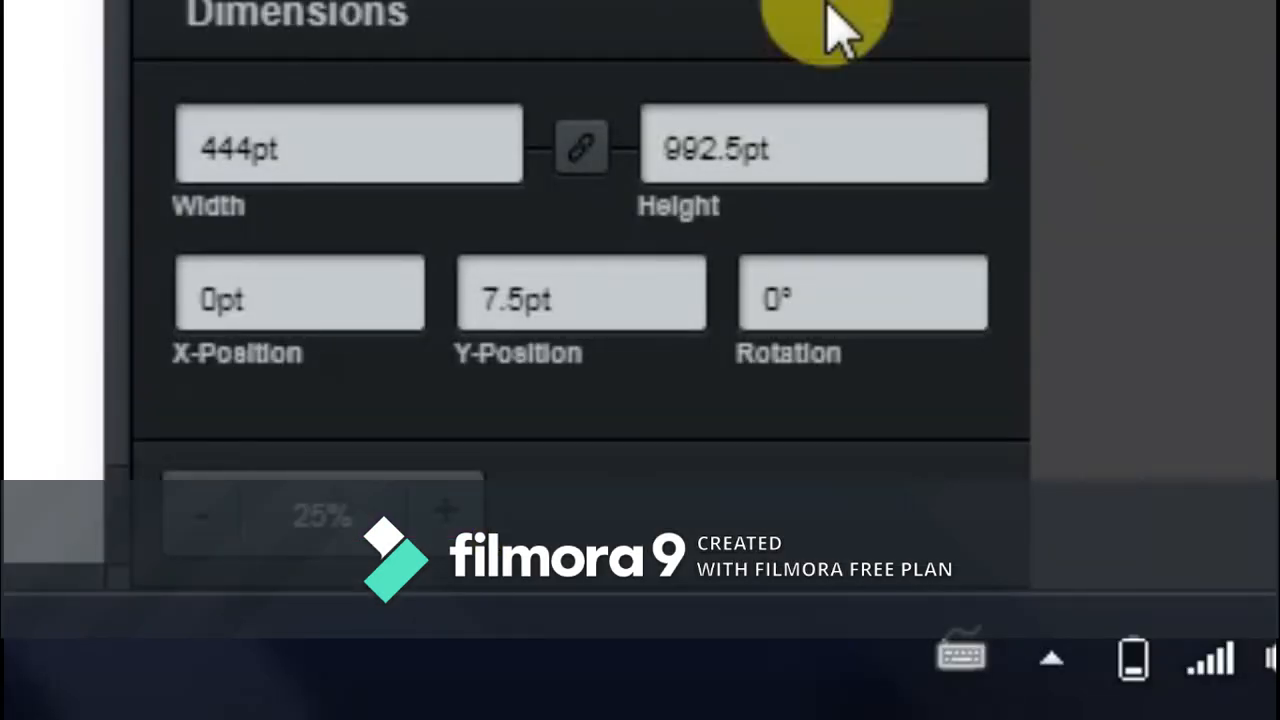
# - Set the rectangle's width to 400 pt with its proportions linked
pyautogui.click(439, 152)
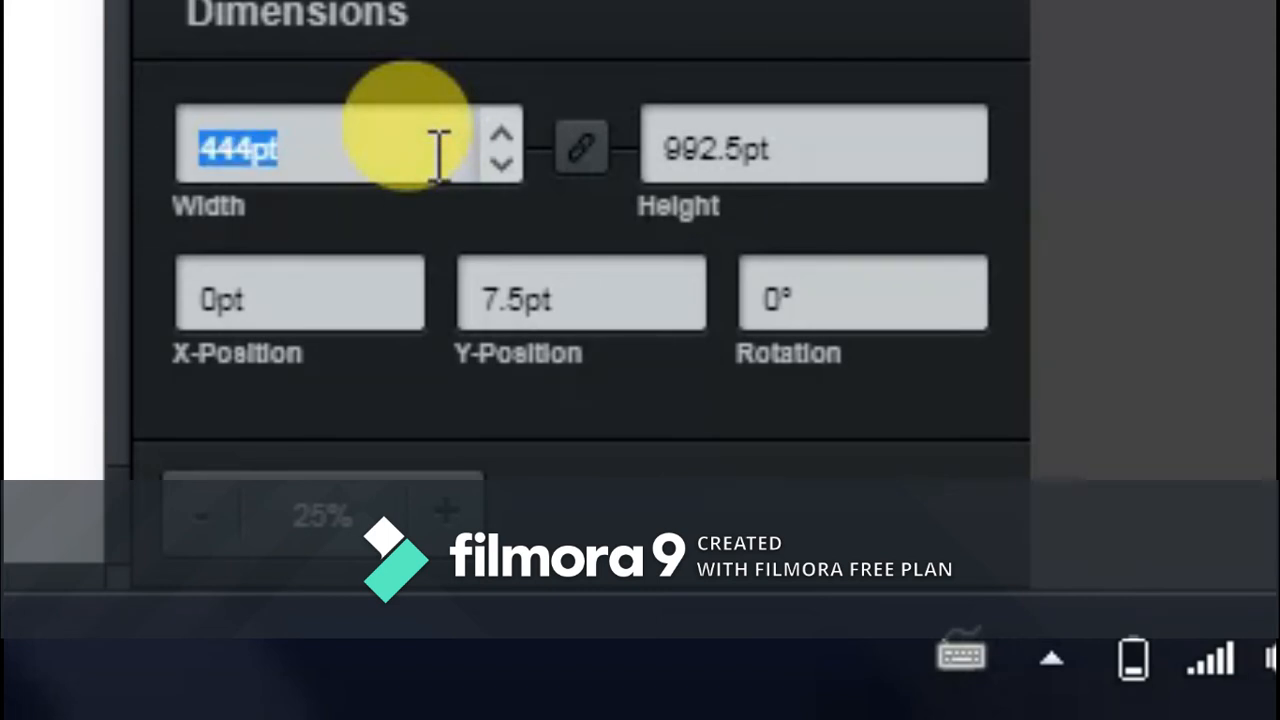
pyautogui.write('4')
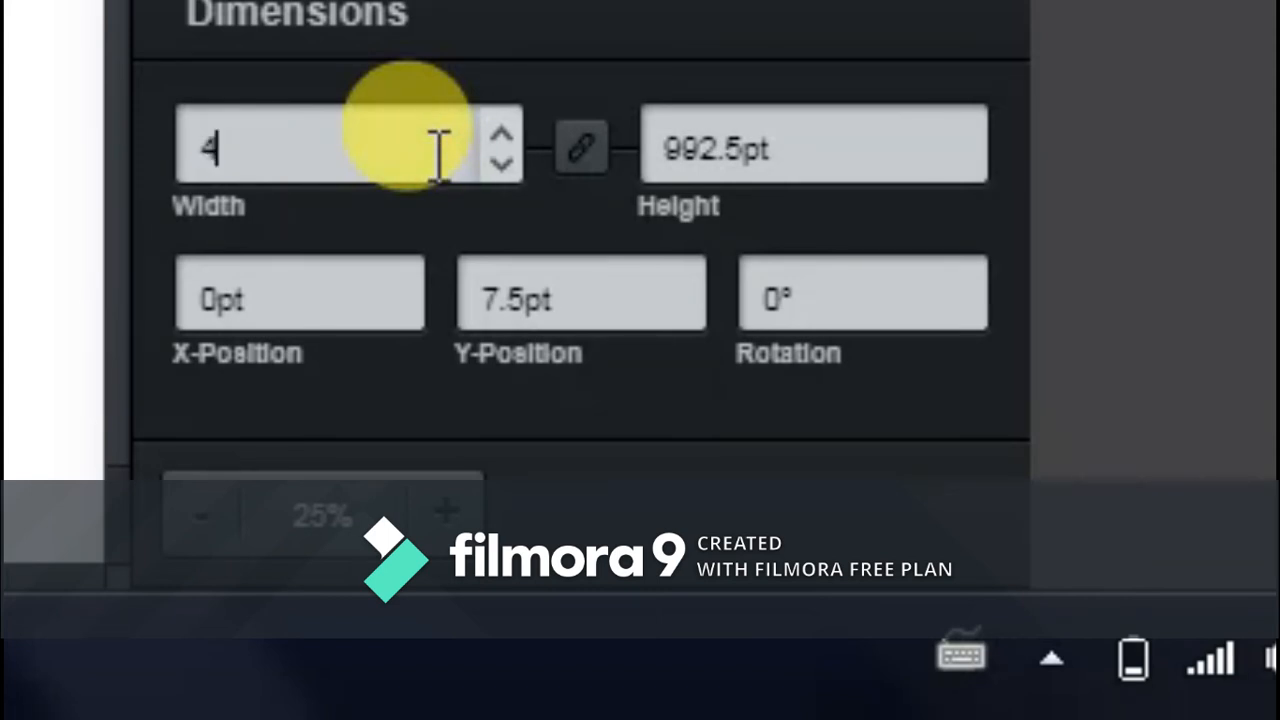
pyautogui.write('00')
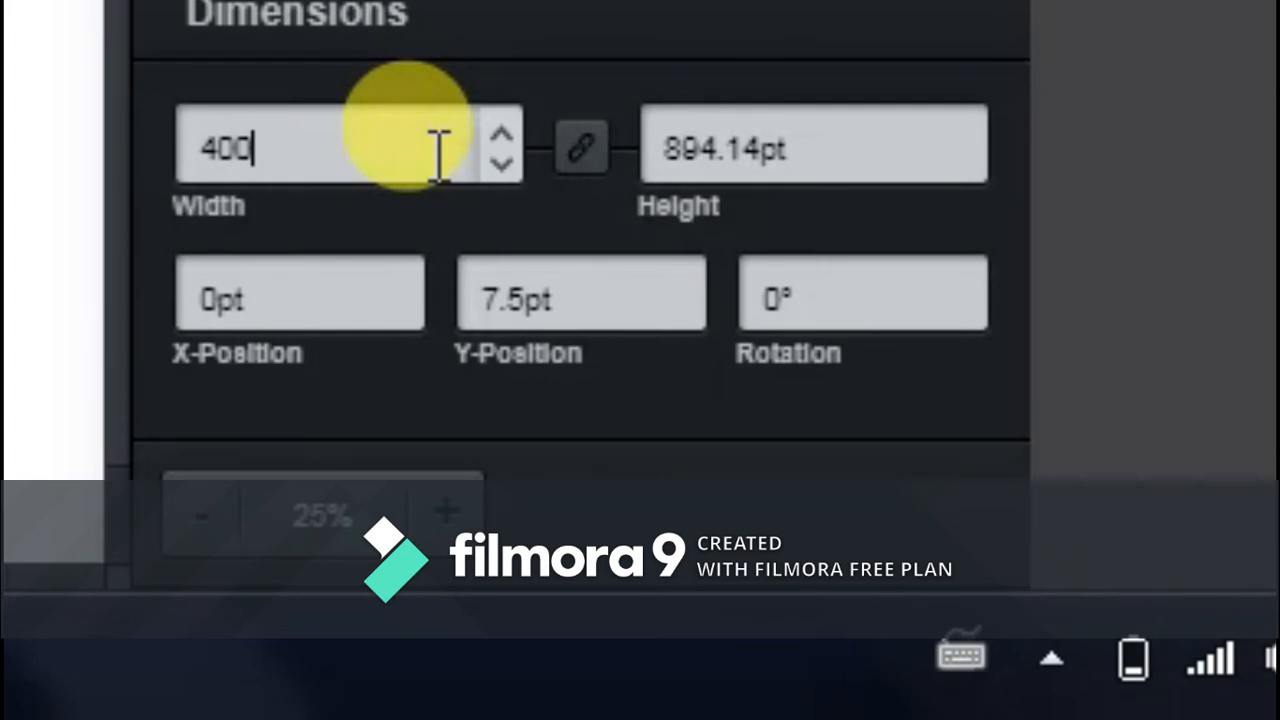
pyautogui.press('Tab')
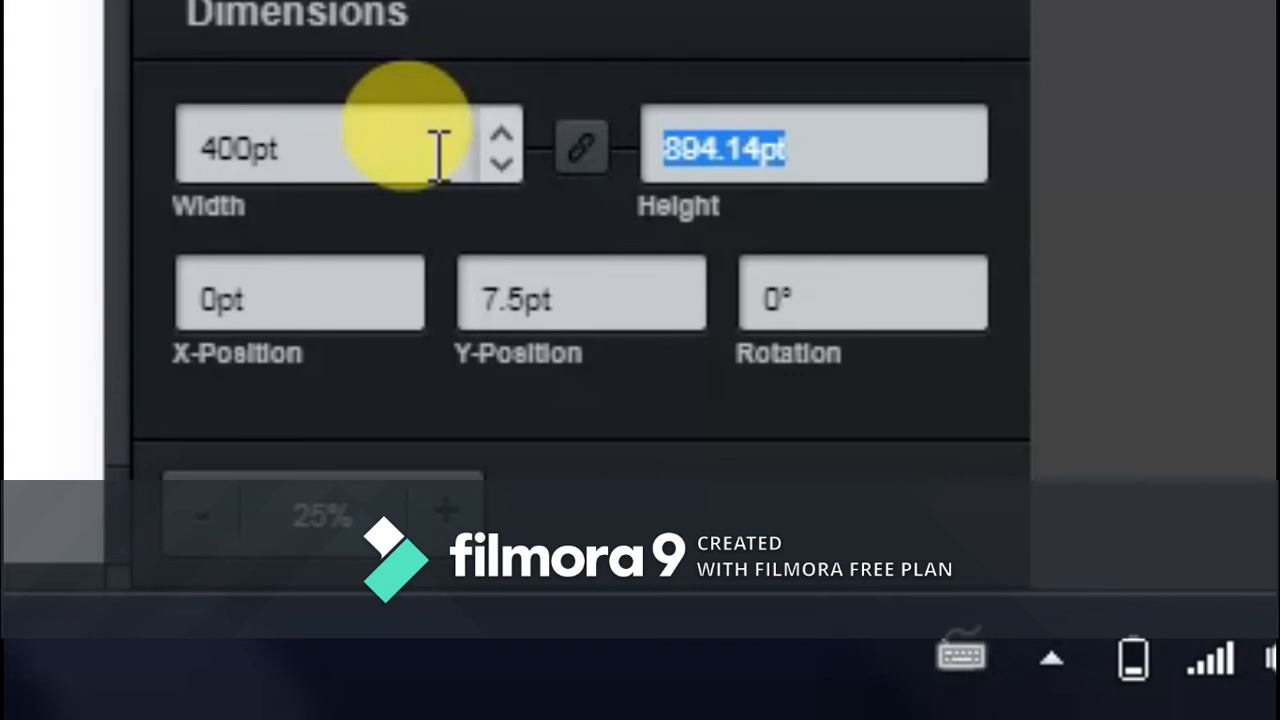
# - Set the rectangle's height to 1000 pt, then unlink its proportions and set its width to 400 pt
pyautogui.write('1000')
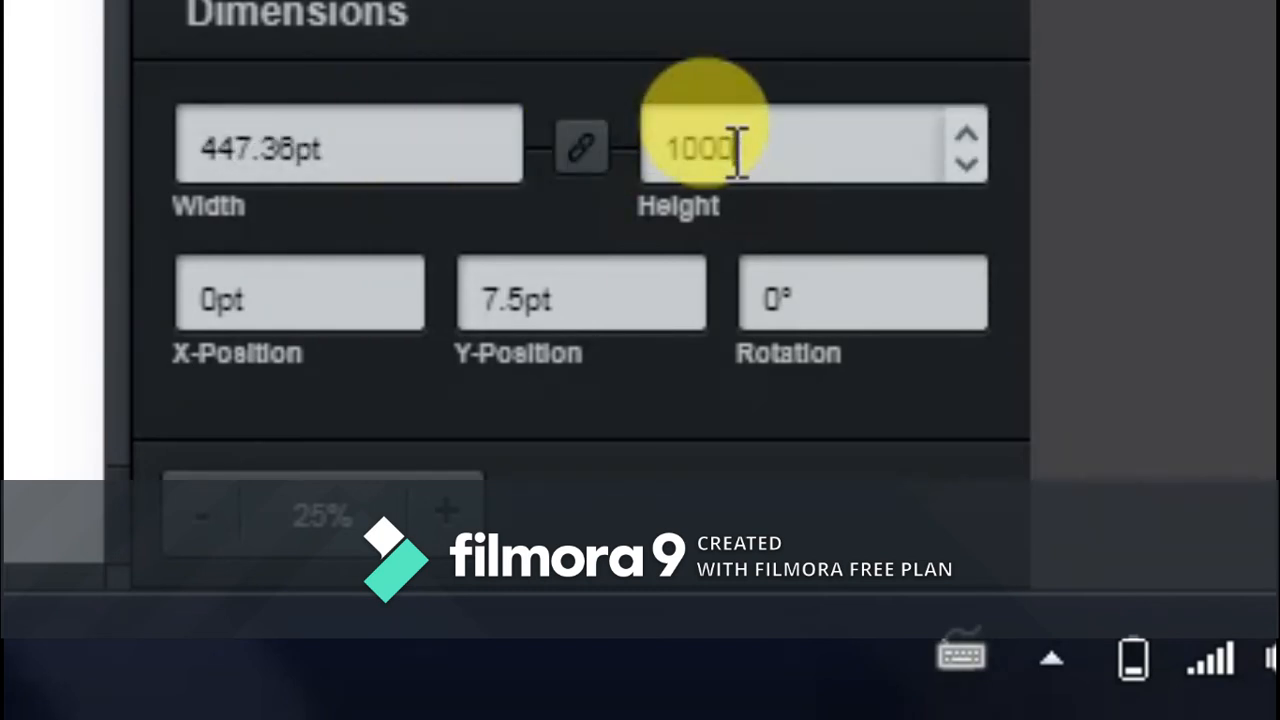
pyautogui.click(608, 148)
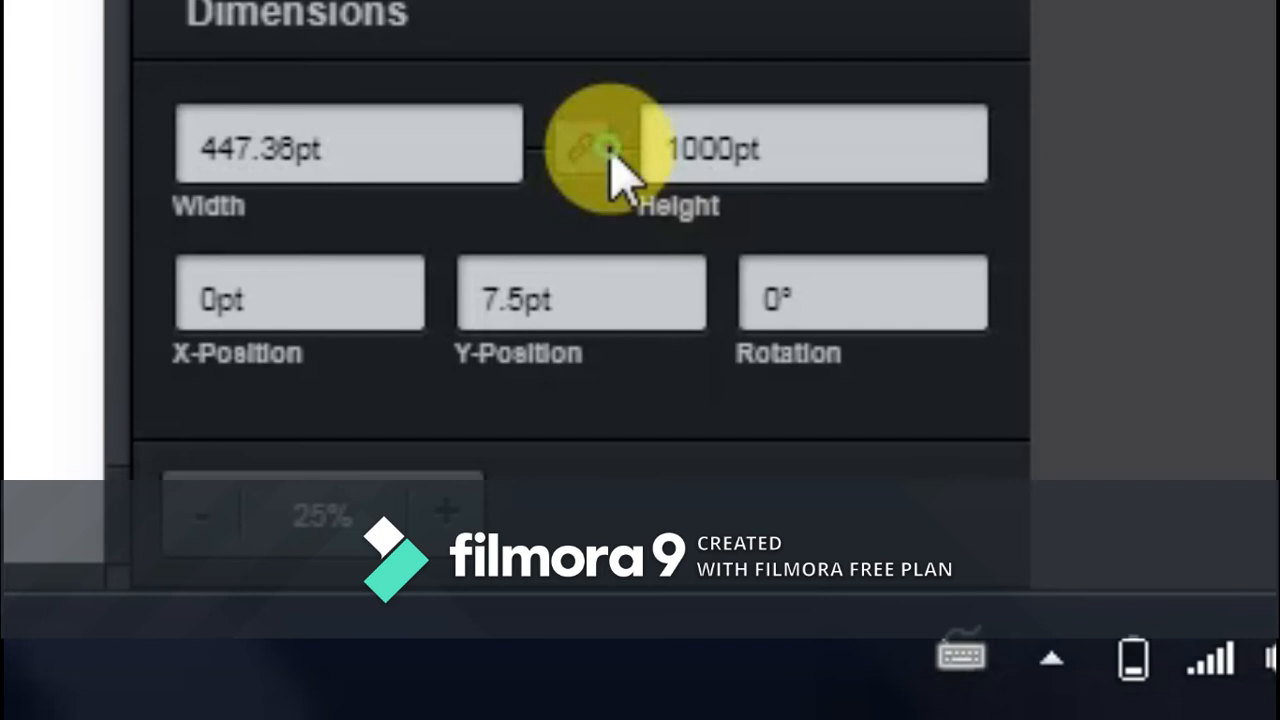
pyautogui.click(390, 148)
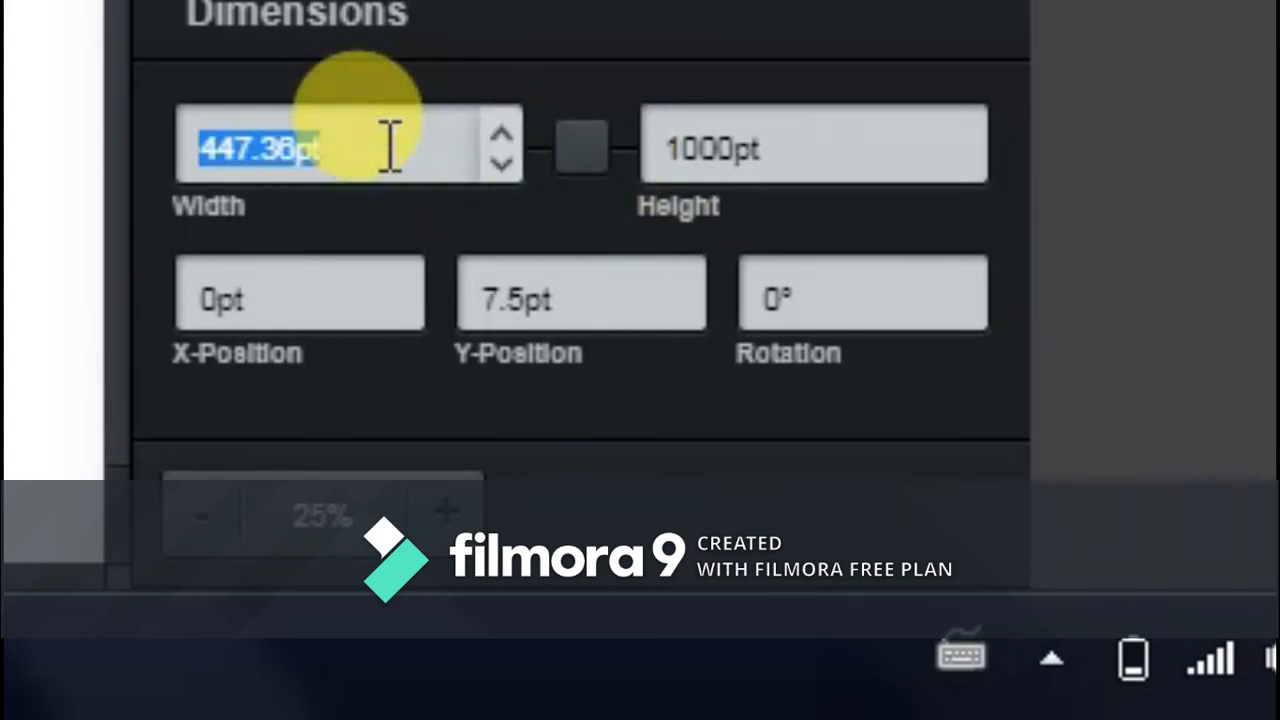
pyautogui.write('400')
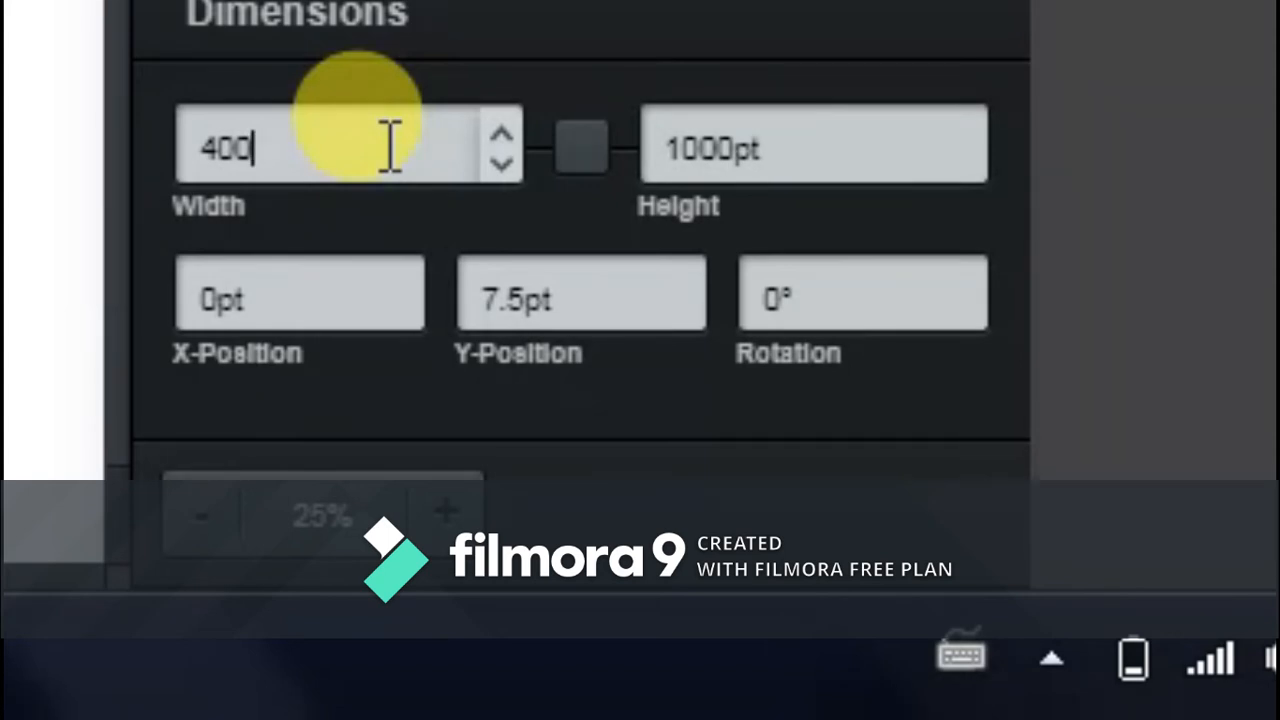
# - Set the rectangle's Y-position to 0 pt so it starts at the page's upper-left corner
pyautogui.click(335, 277)
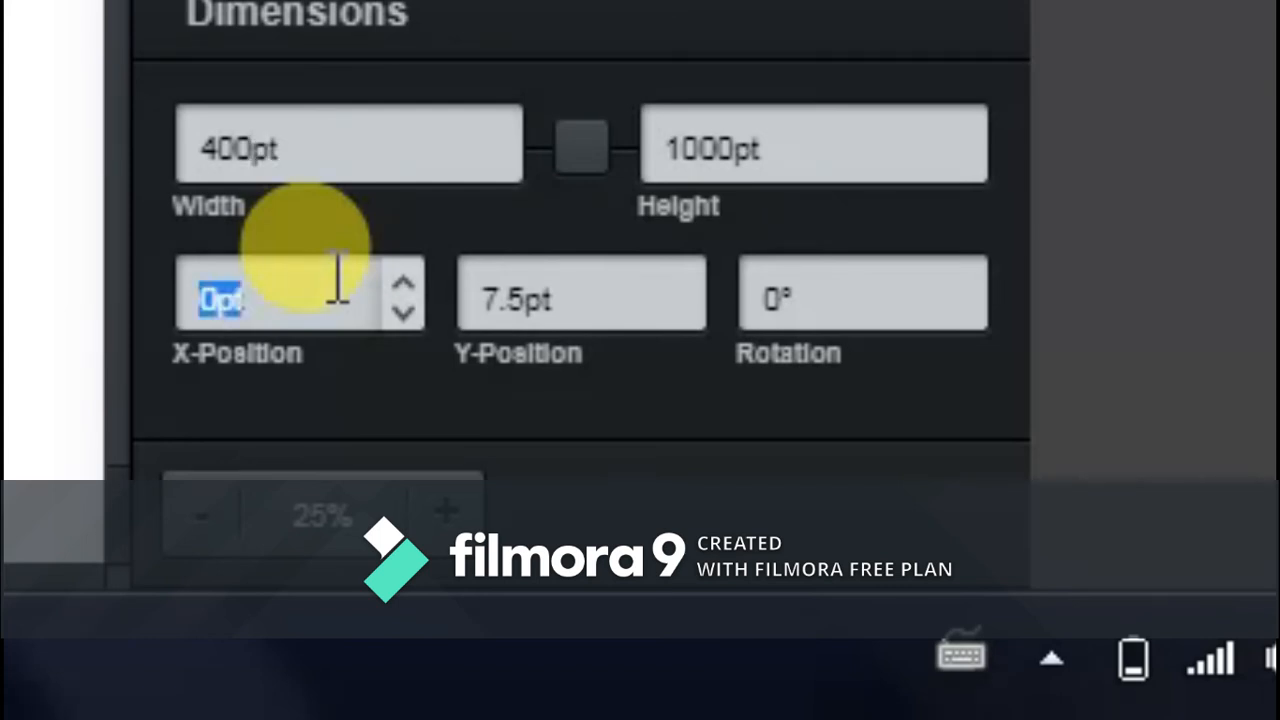
pyautogui.click(588, 295)
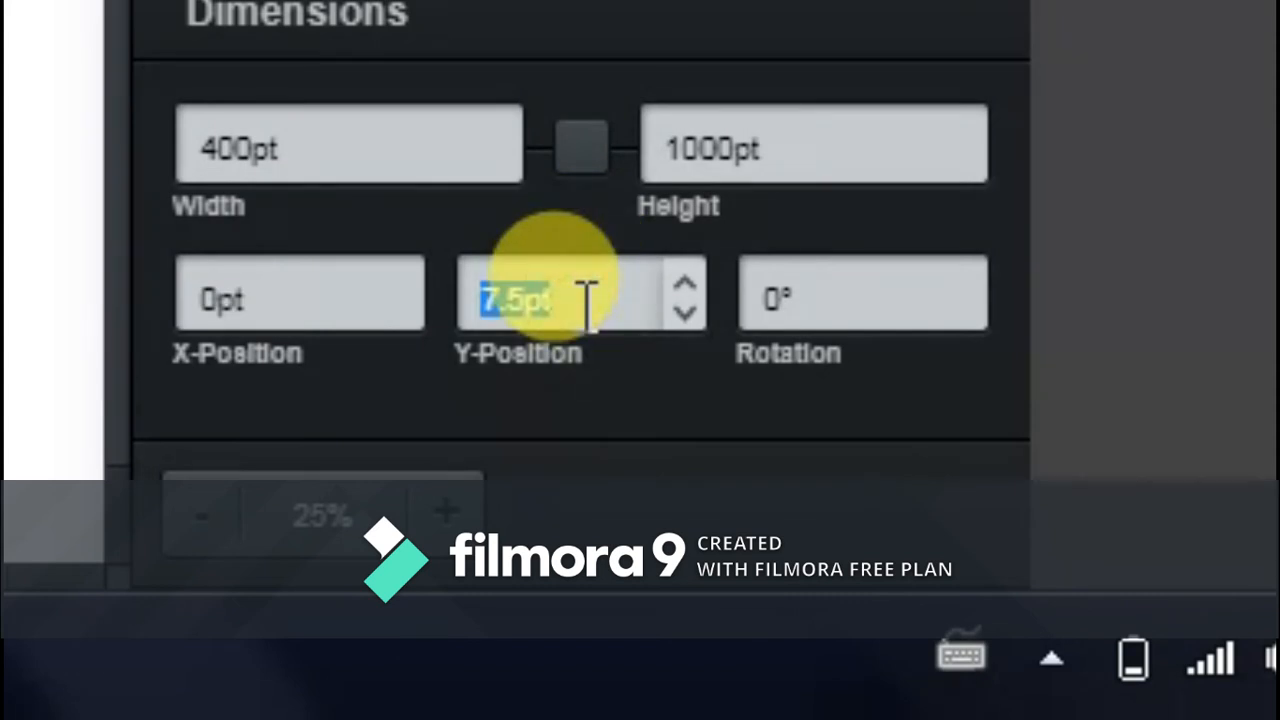
pyautogui.write('0')
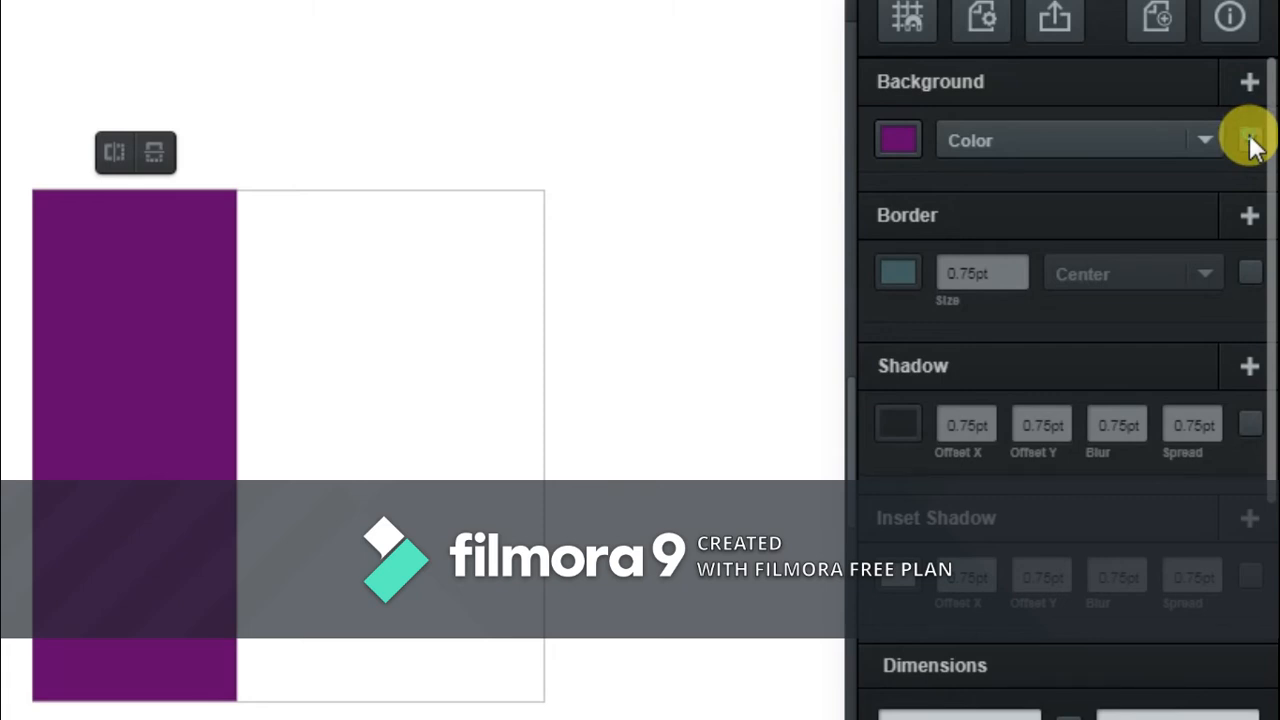
# - Turn off the rectangle's background fill and give it a 1 pt centered border
pyautogui.click(1250, 140)
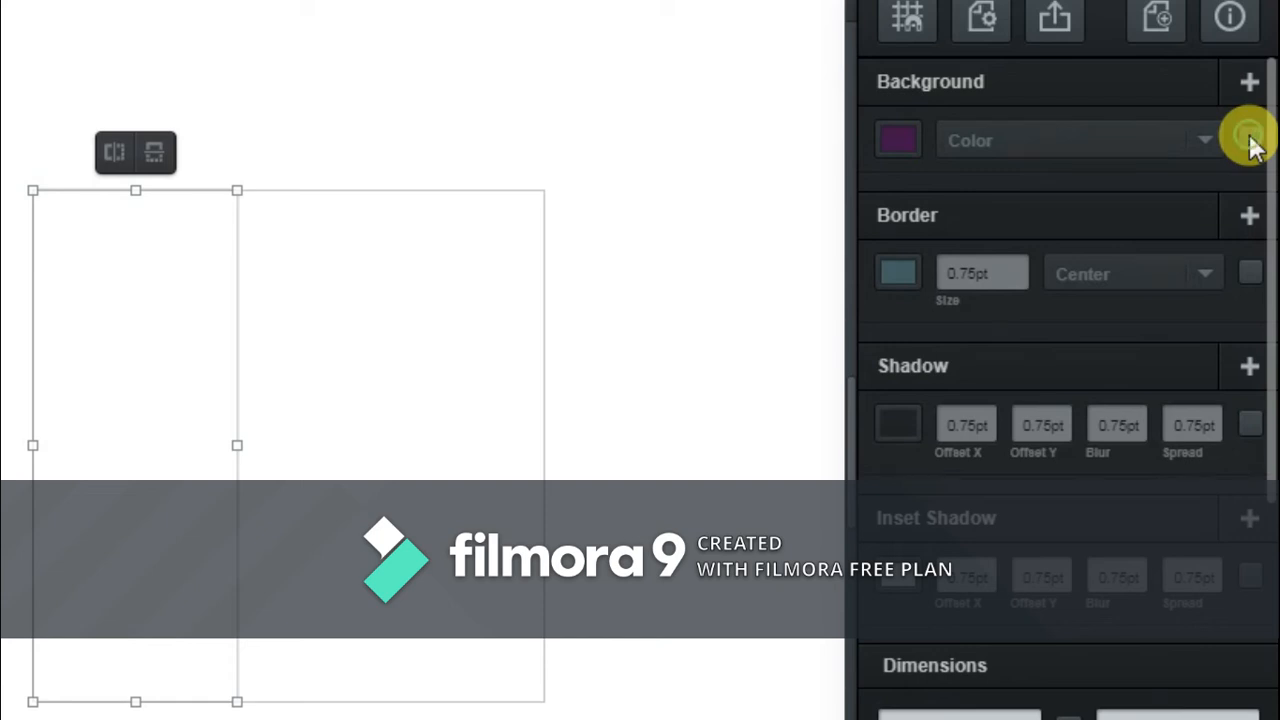
pyautogui.click(1256, 274)
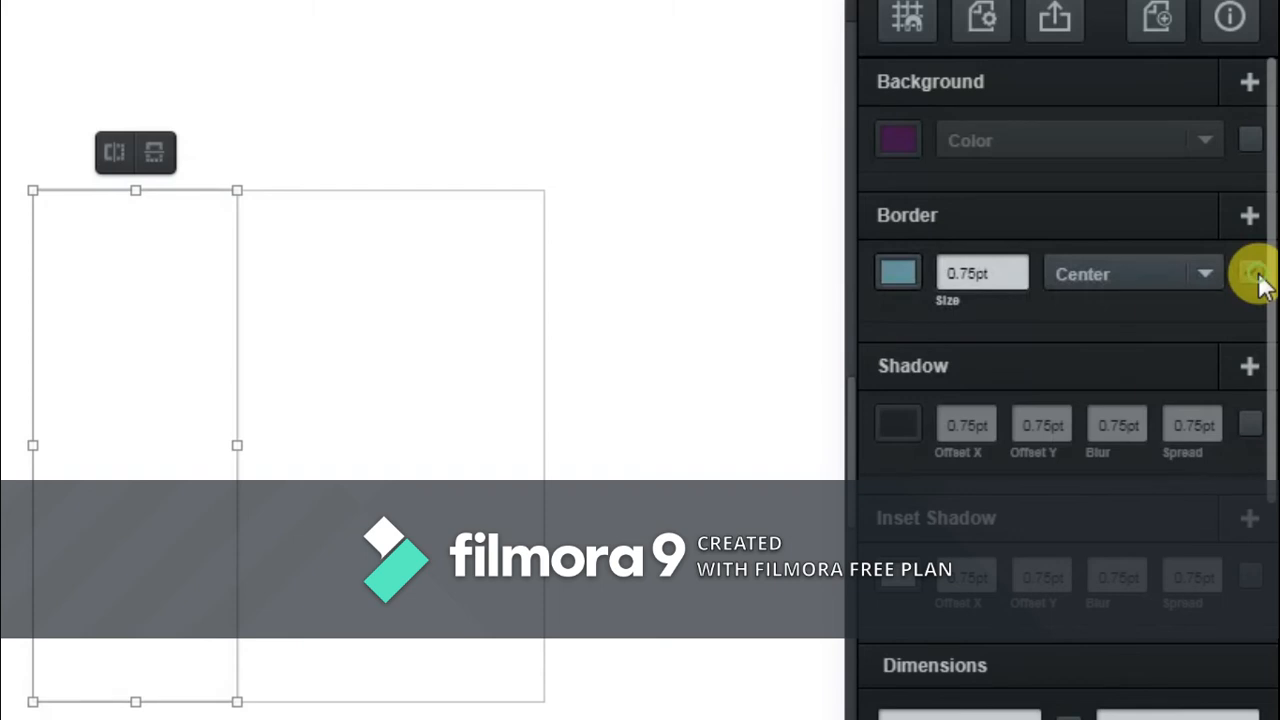
pyautogui.click(996, 270)
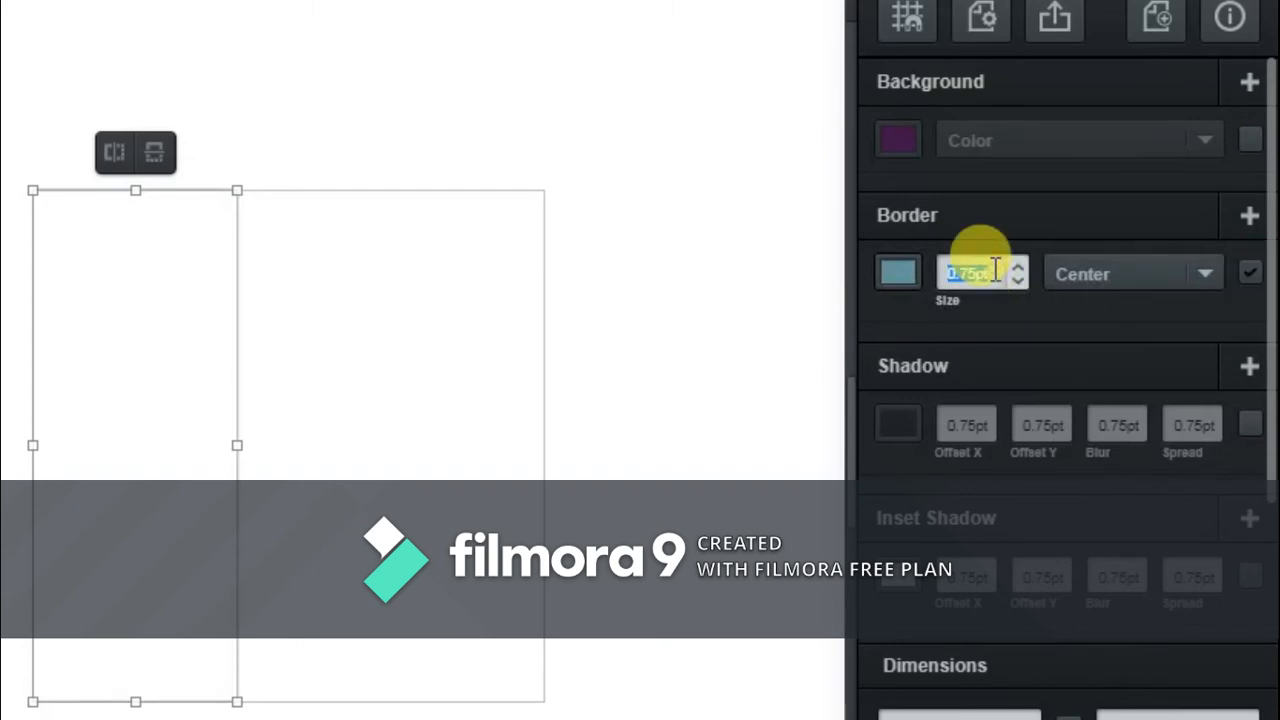
pyautogui.write('1')
pyautogui.press('Return')
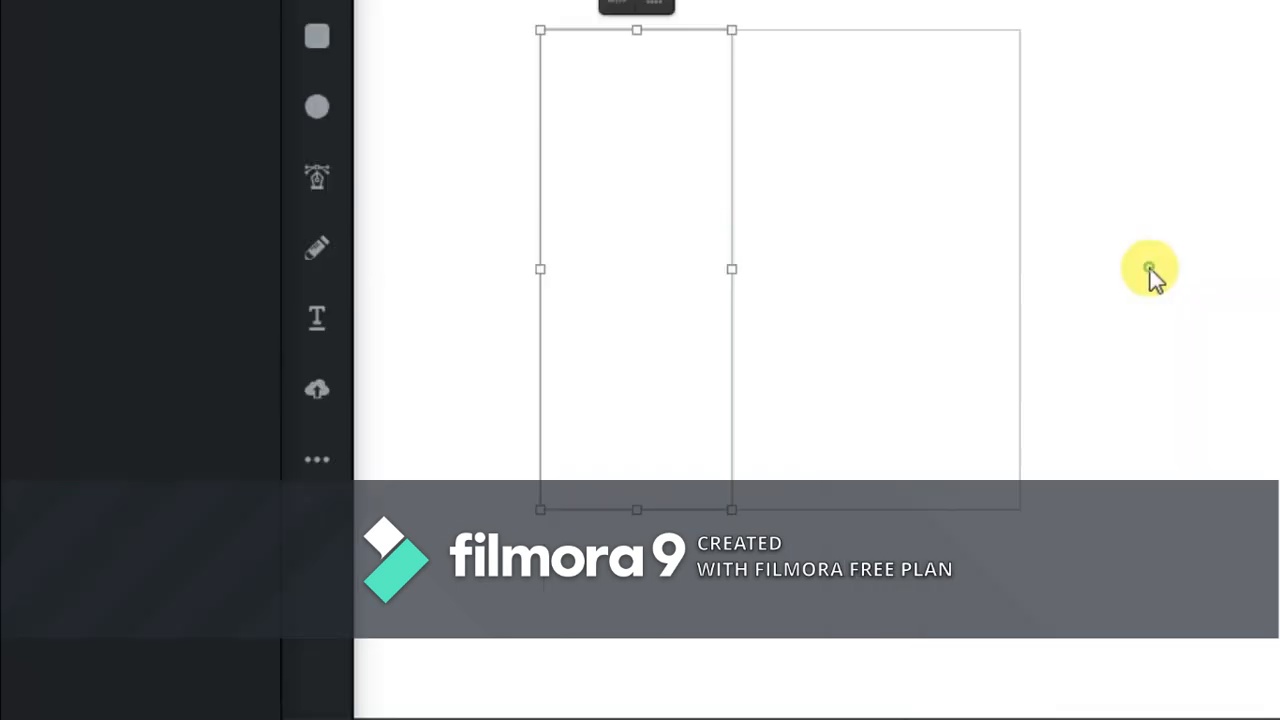
pyautogui.click(1150, 269)
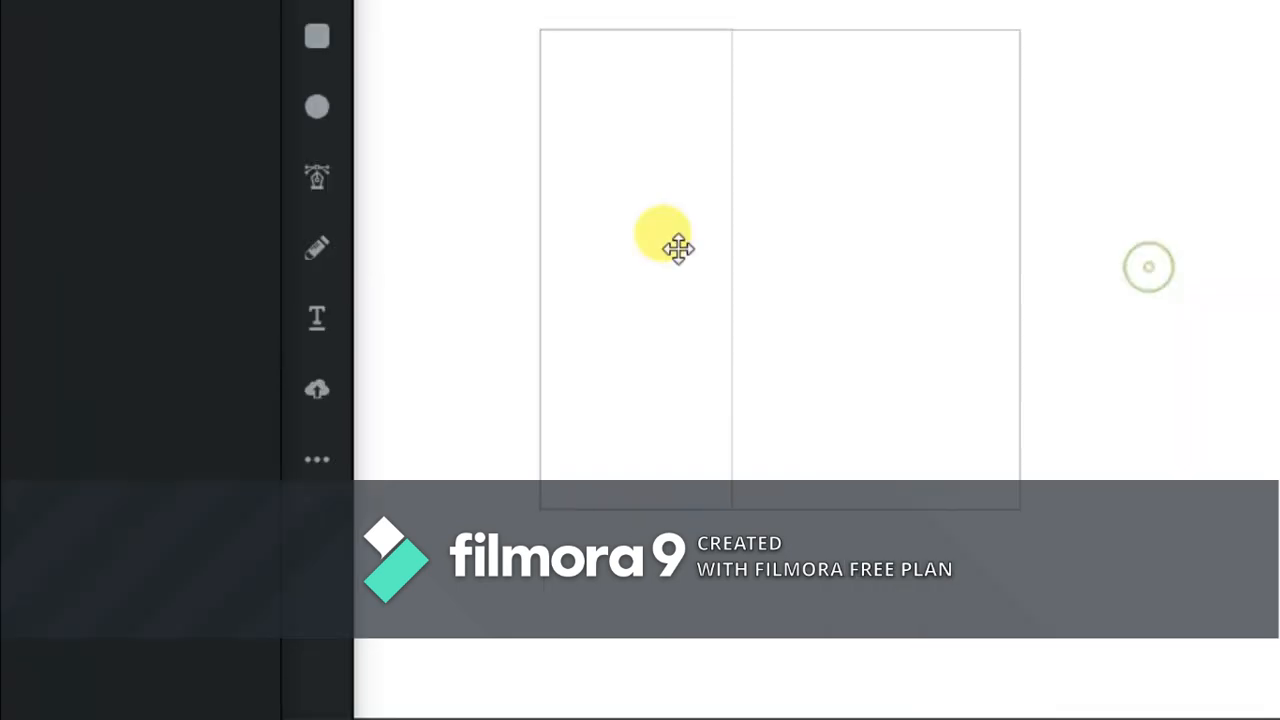
# - Duplicate the rectangle and align the copy with the page's right edge at X 600 pt, Y 0 pt
pyautogui.click(727, 259)
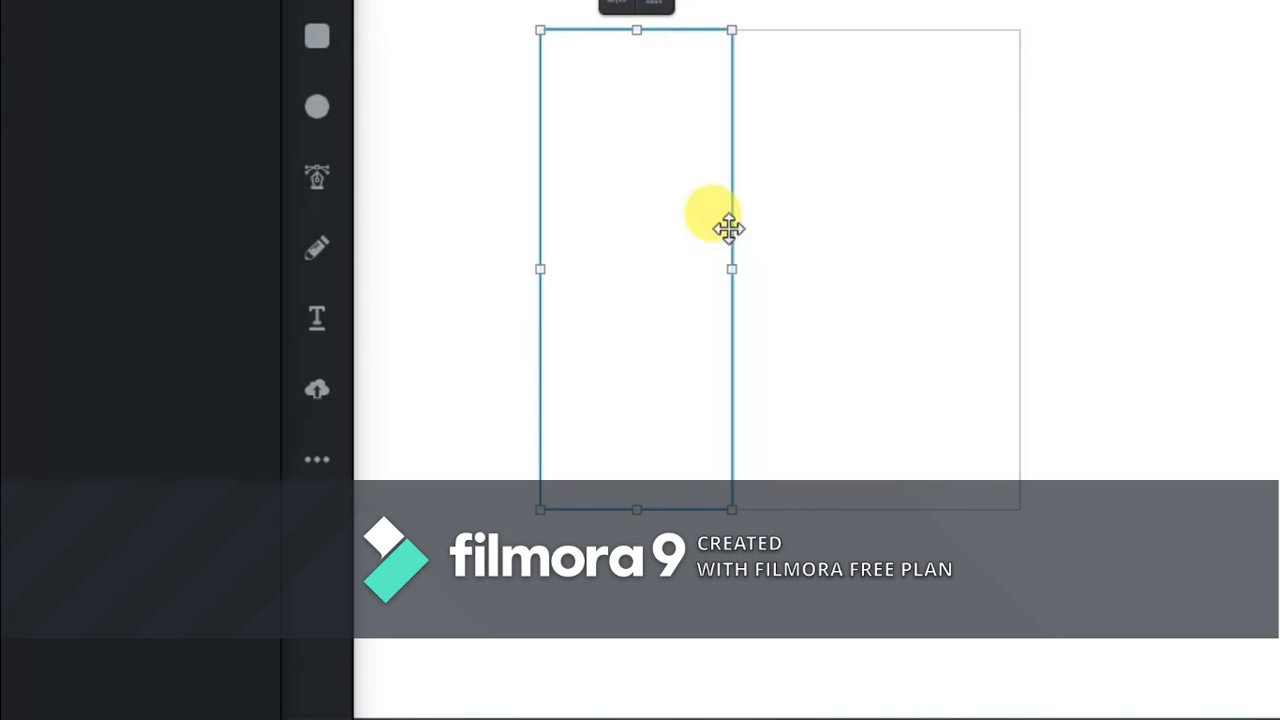
pyautogui.rightClick(728, 229)
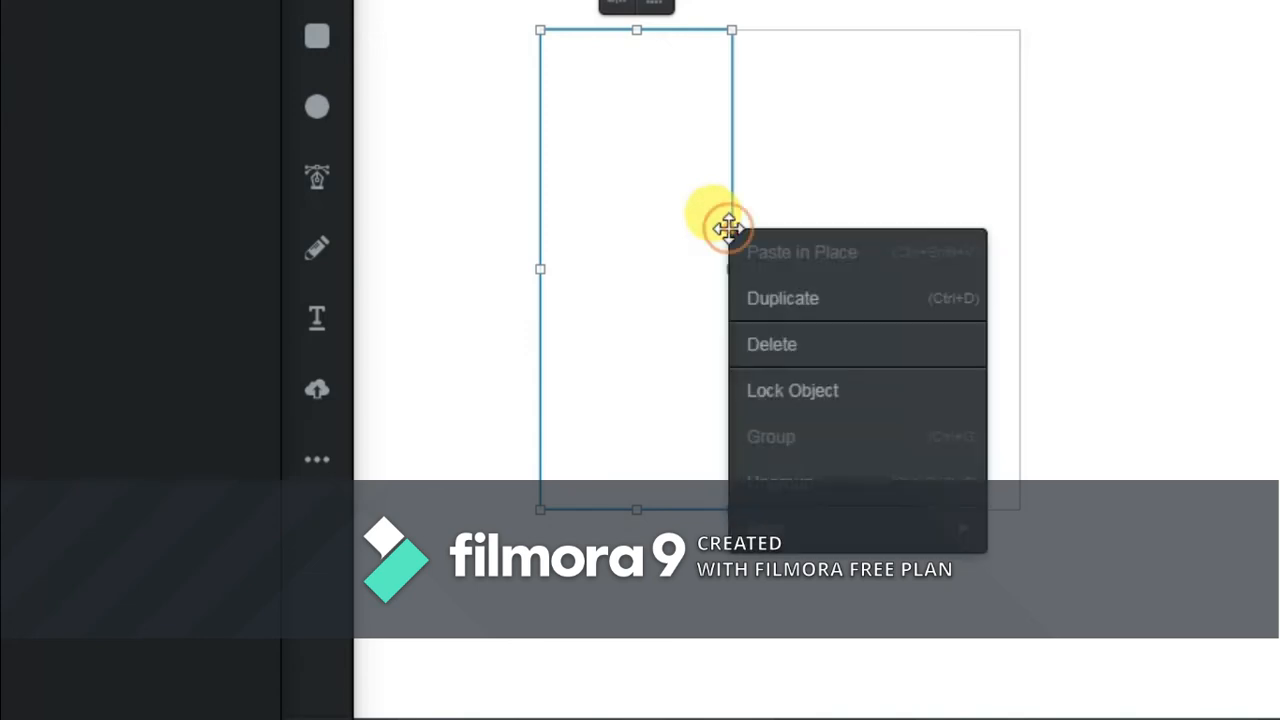
pyautogui.click(764, 317)
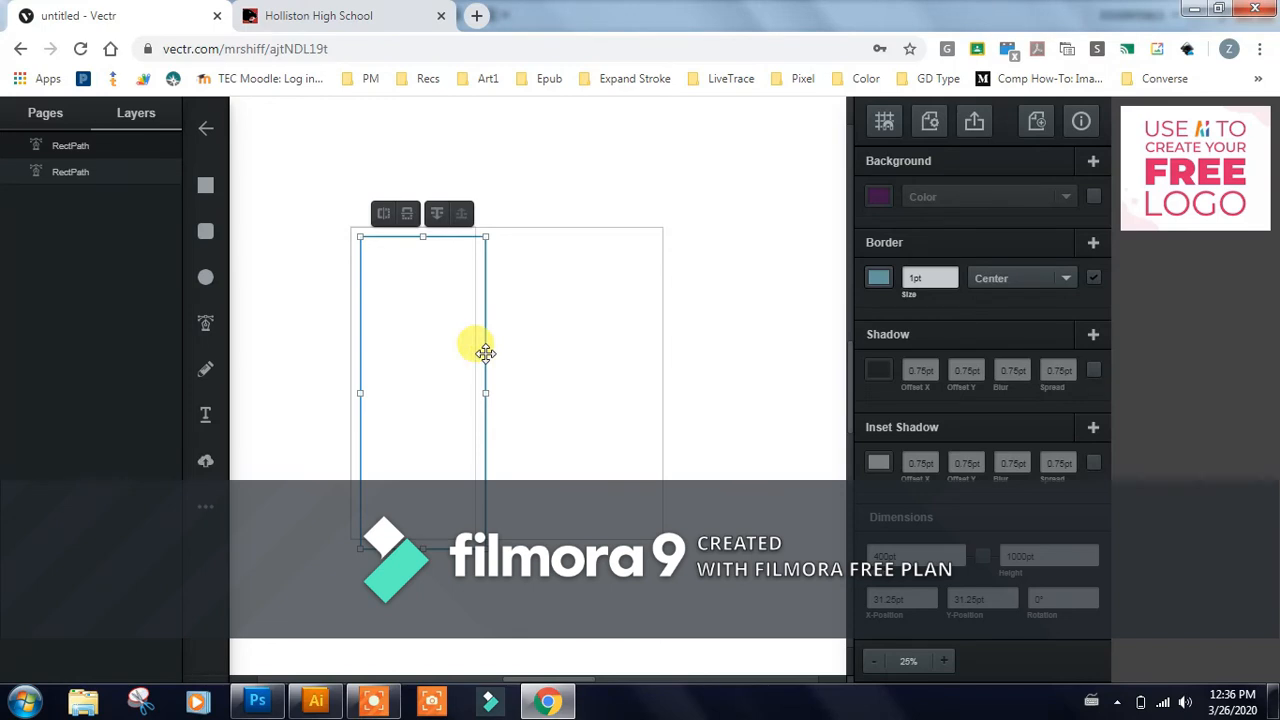
pyautogui.moveTo(485, 352); pyautogui.dragTo(663, 340)
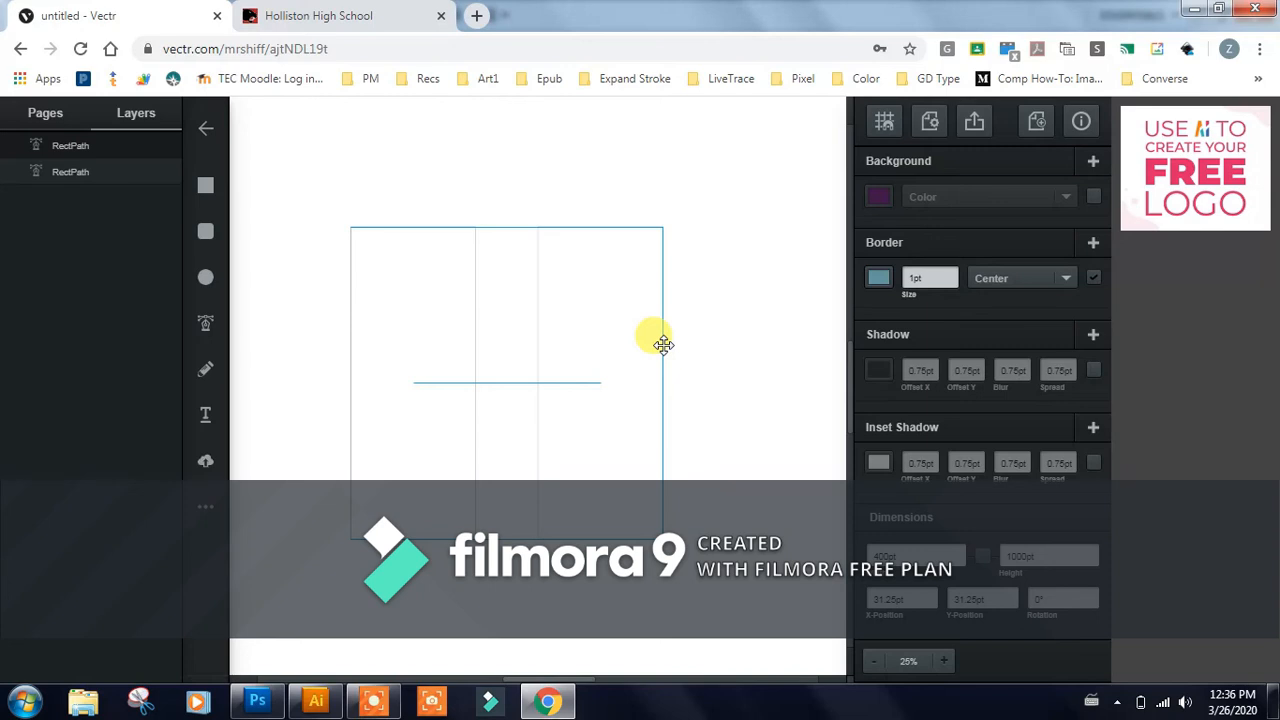
pyautogui.click(663, 344)
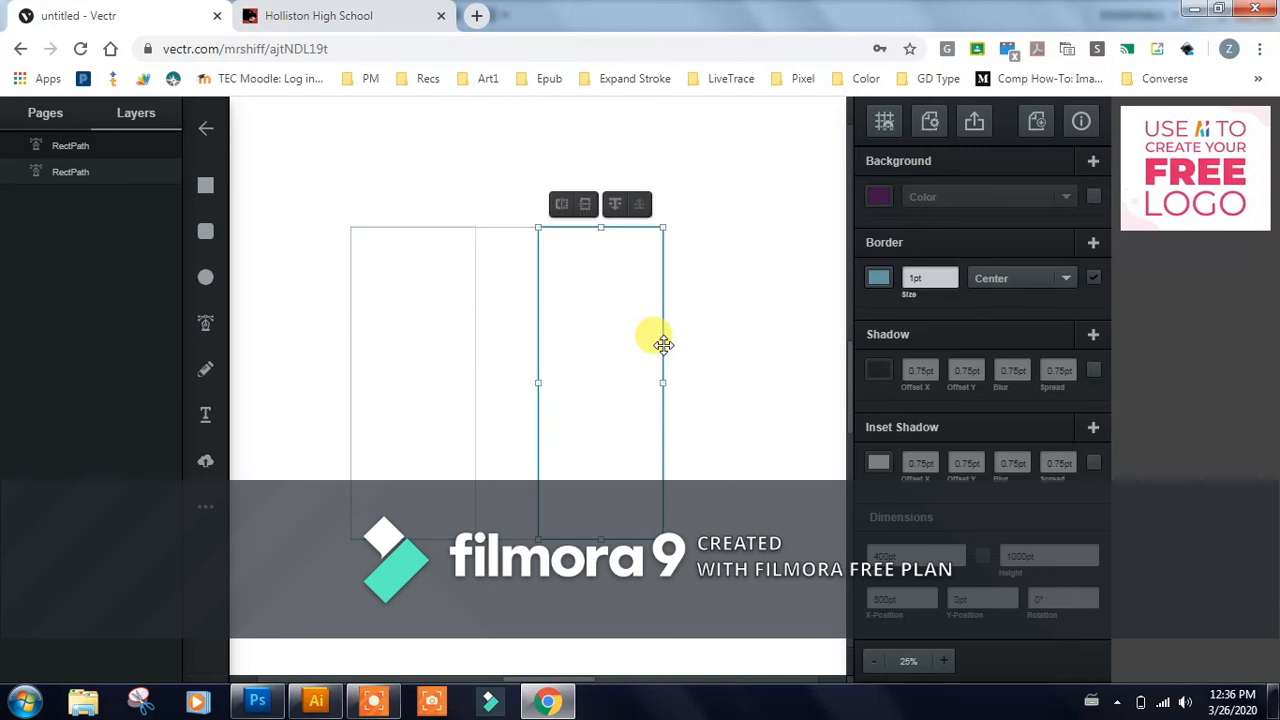
pyautogui.click(714, 350)
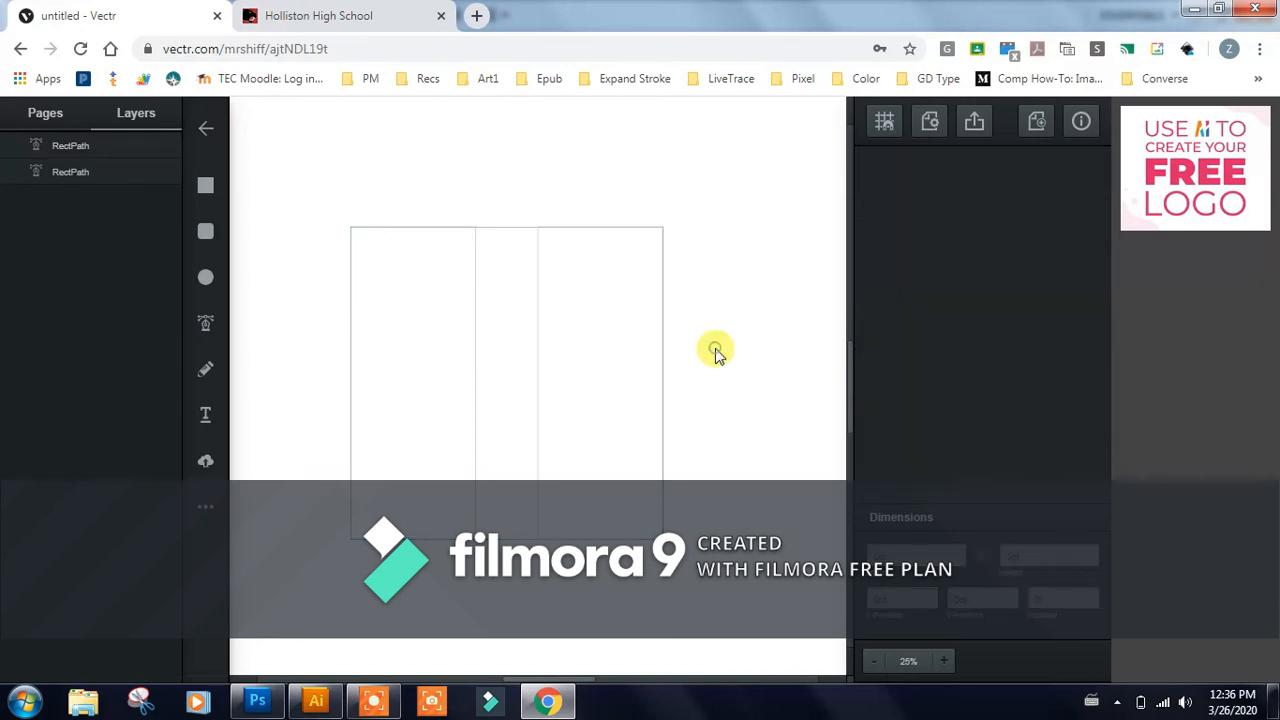
# - Duplicate the rectangle at the page's right edge and set the copy's rotation to 90°
pyautogui.rightClick(539, 340)
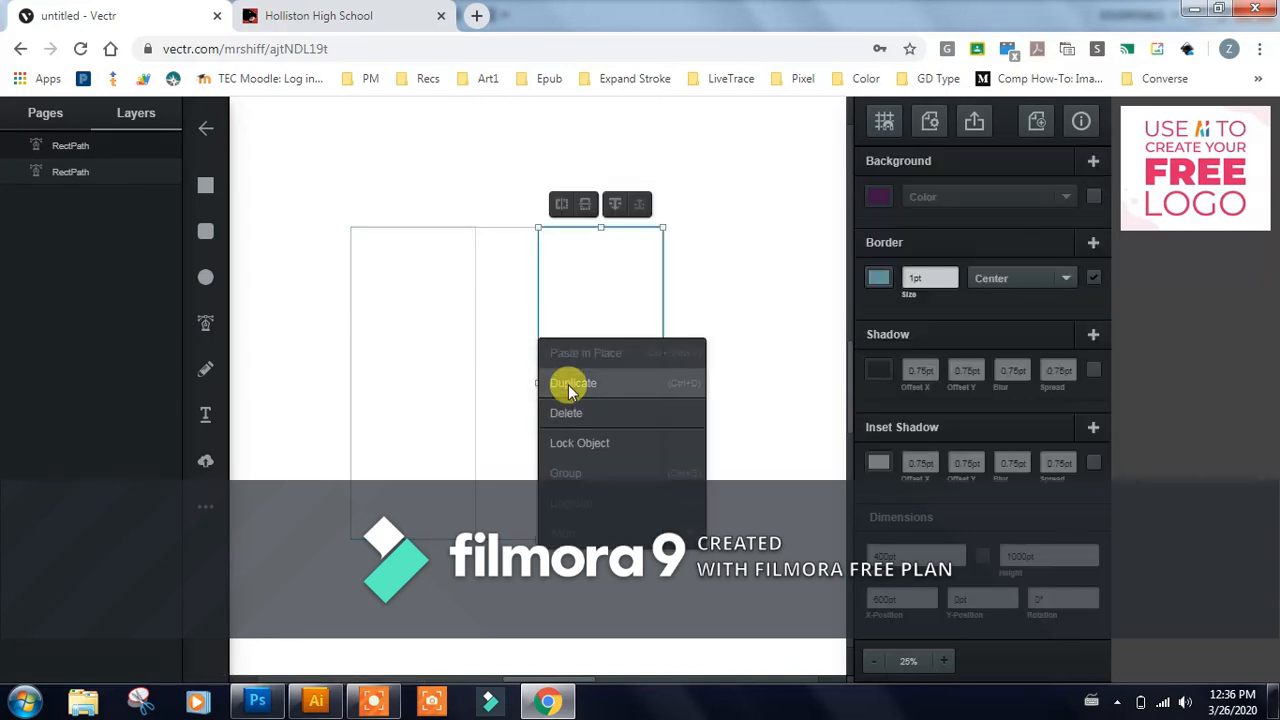
pyautogui.click(571, 388)
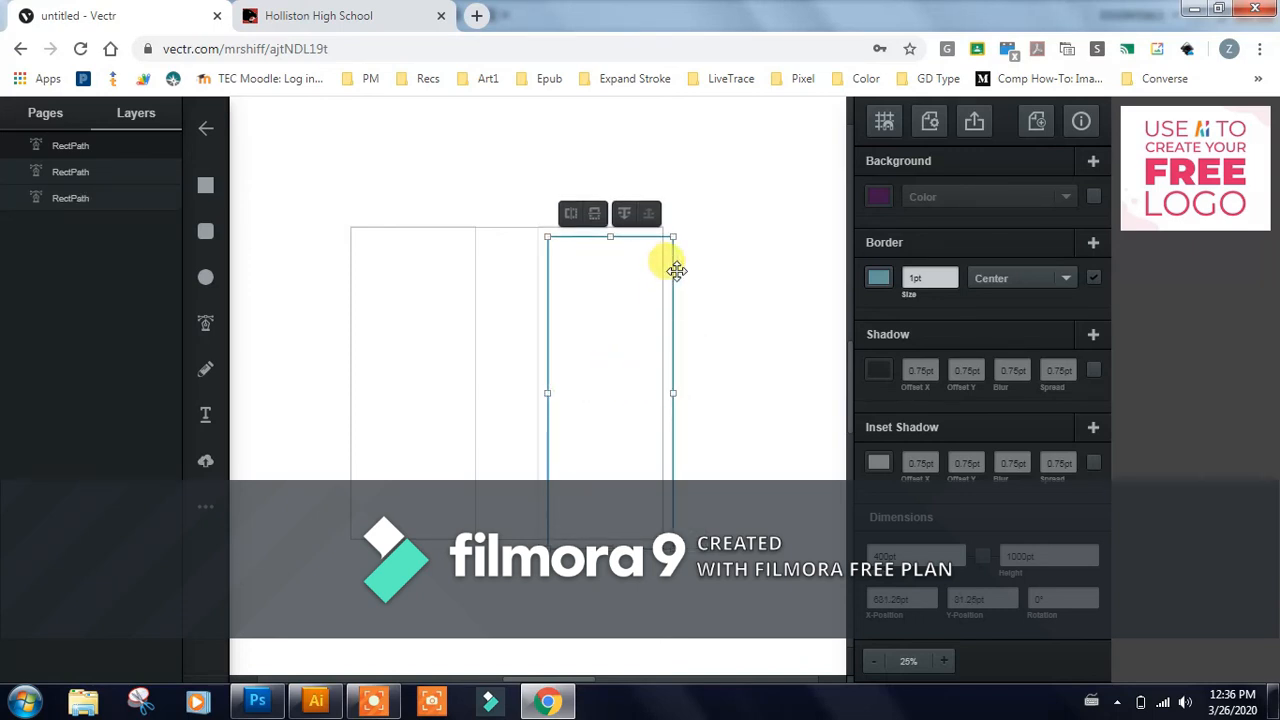
pyautogui.moveTo(669, 470); pyautogui.dragTo(670, 469)
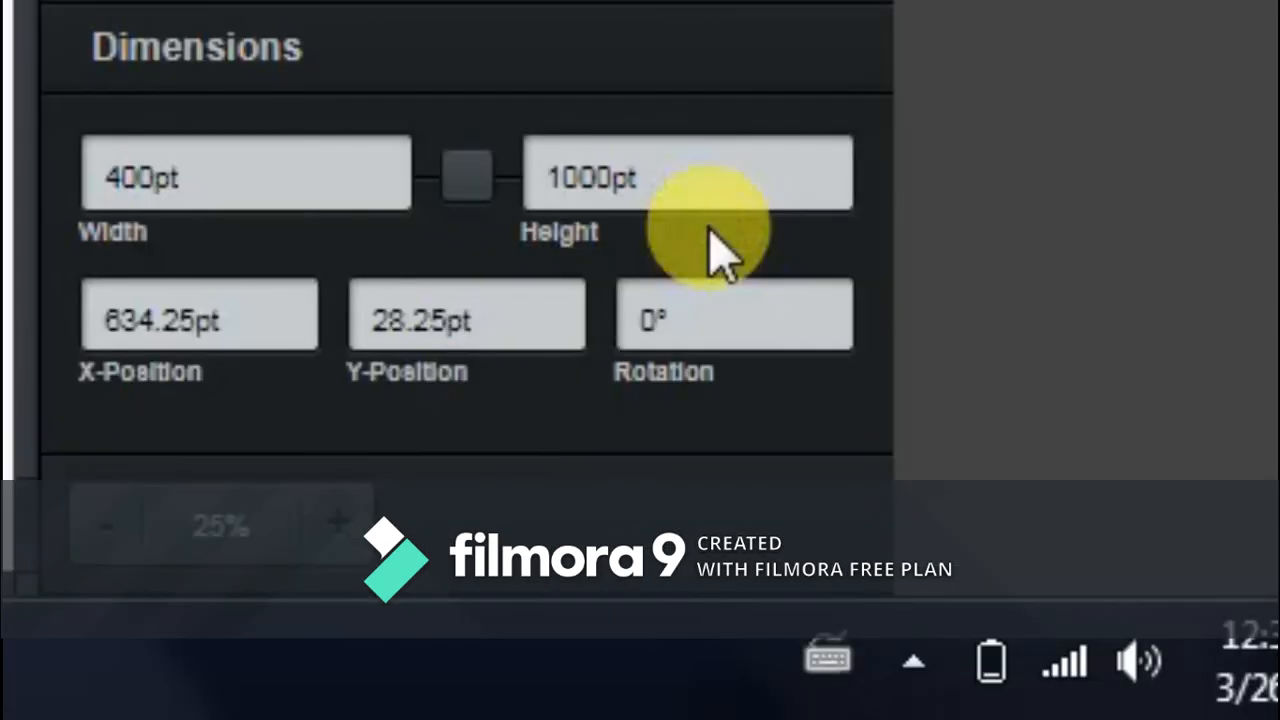
pyautogui.click(1053, 594)
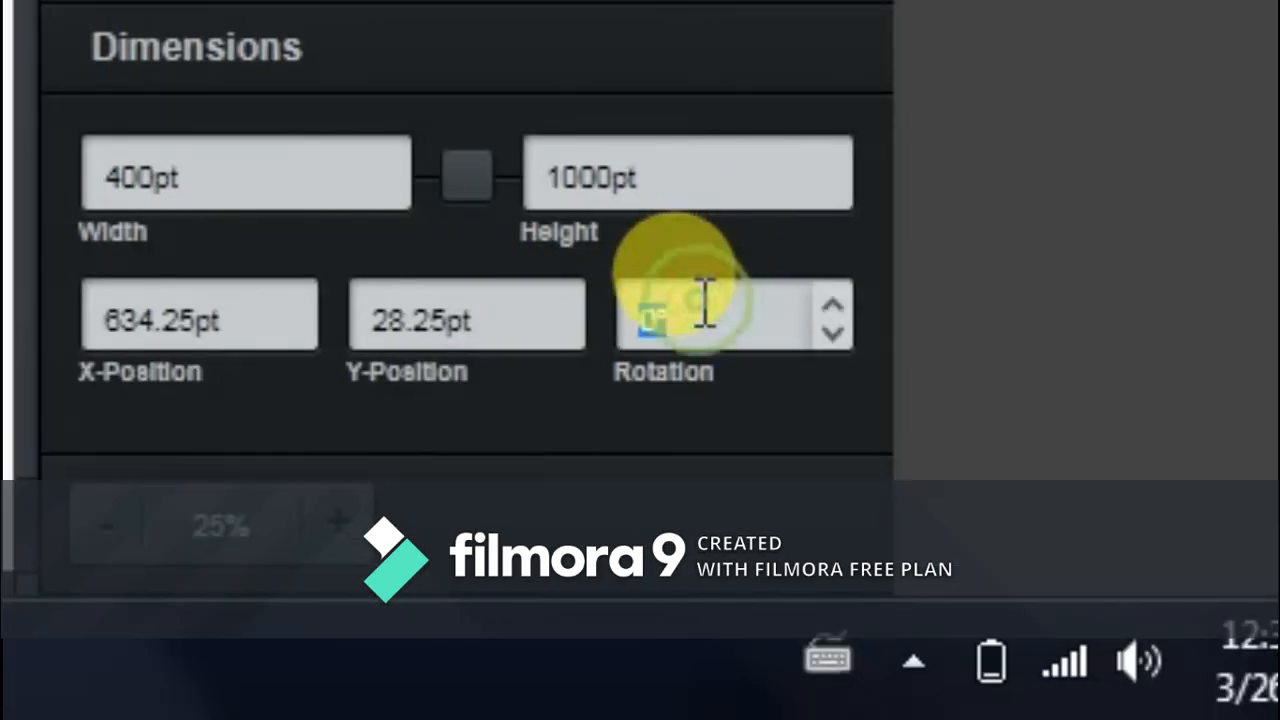
pyautogui.write('90')
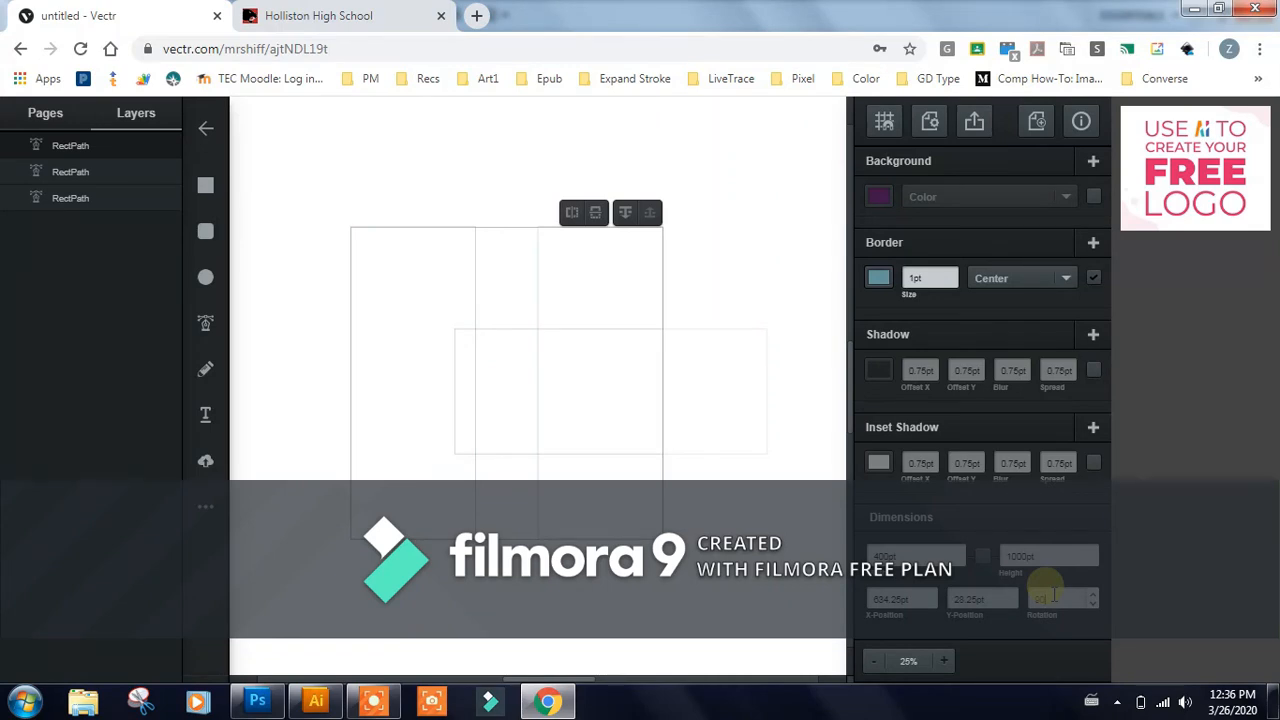
# - Move the rotated rectangle to the page's top edge at X 0 pt, Y 0 pt and duplicate it
pyautogui.click(707, 454)
pyautogui.moveTo(707, 454); pyautogui.dragTo(600, 347)
pyautogui.rightClick(600, 347)
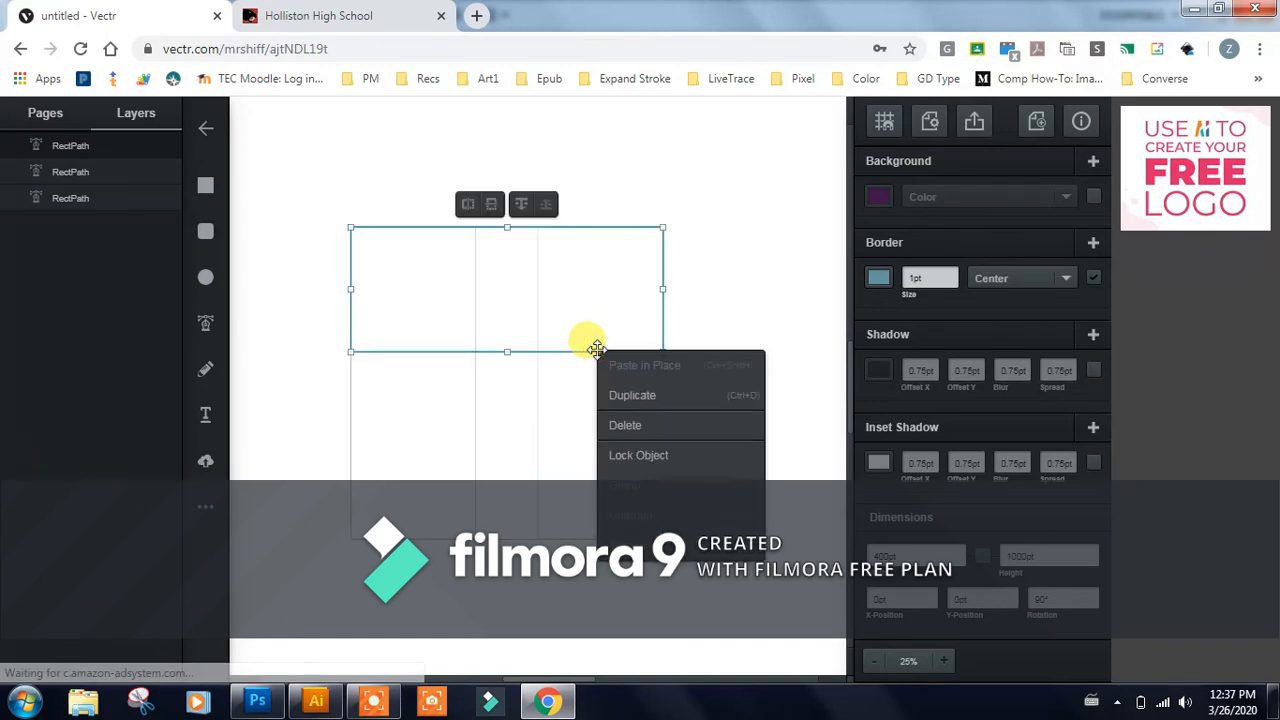
pyautogui.click(633, 398)
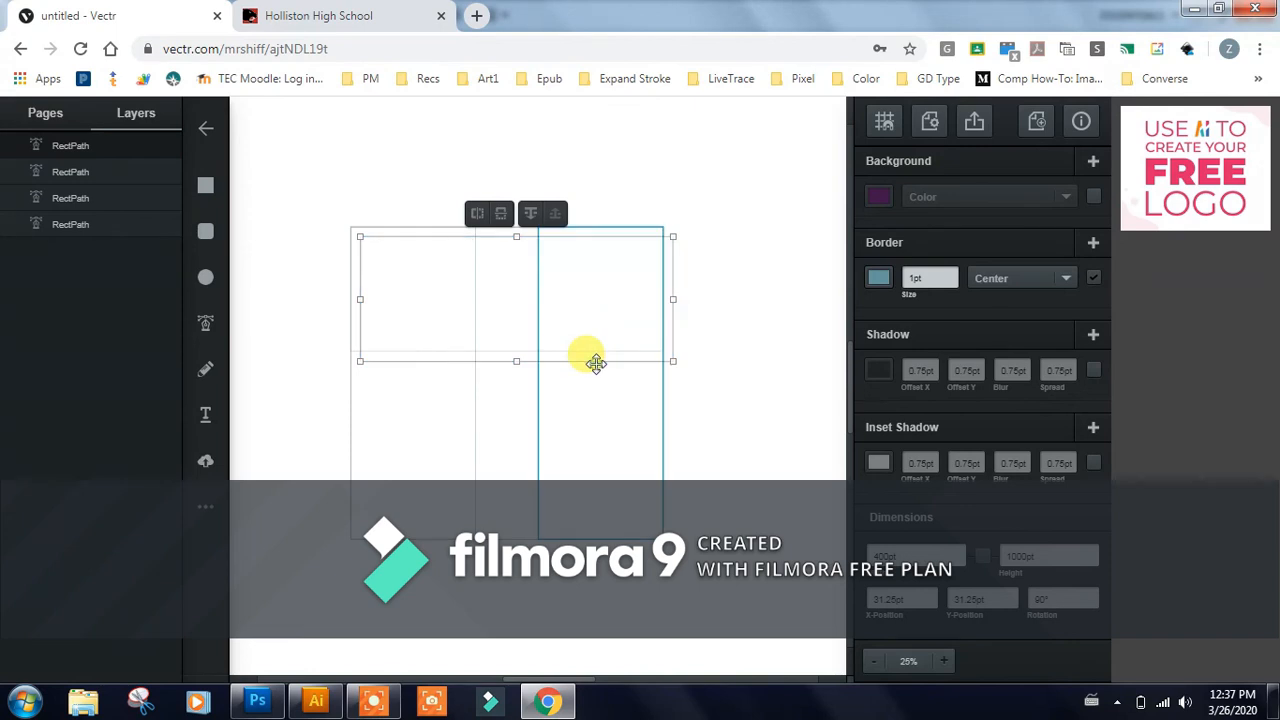
# - Undo the stray move of the right upright rectangle and lock the three older rectangles in the layer list
pyautogui.moveTo(596, 362); pyautogui.dragTo(592, 407)
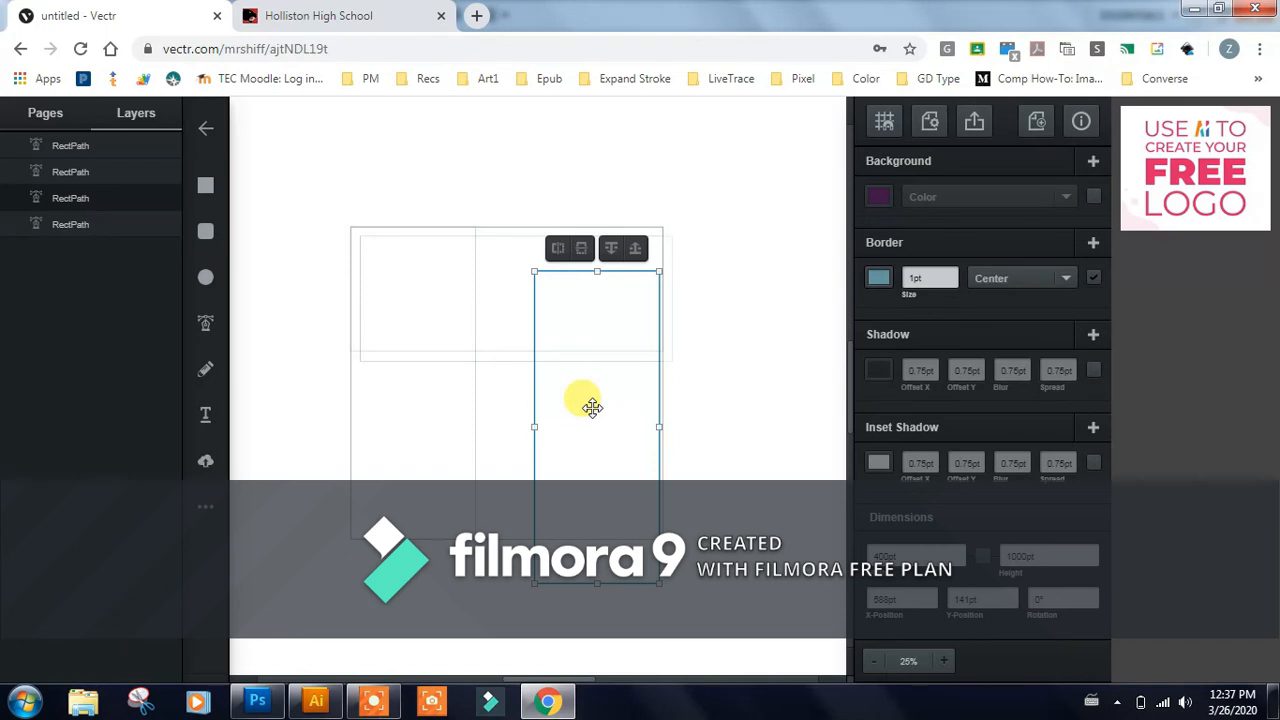
pyautogui.hotkey('ctrl', 'z')
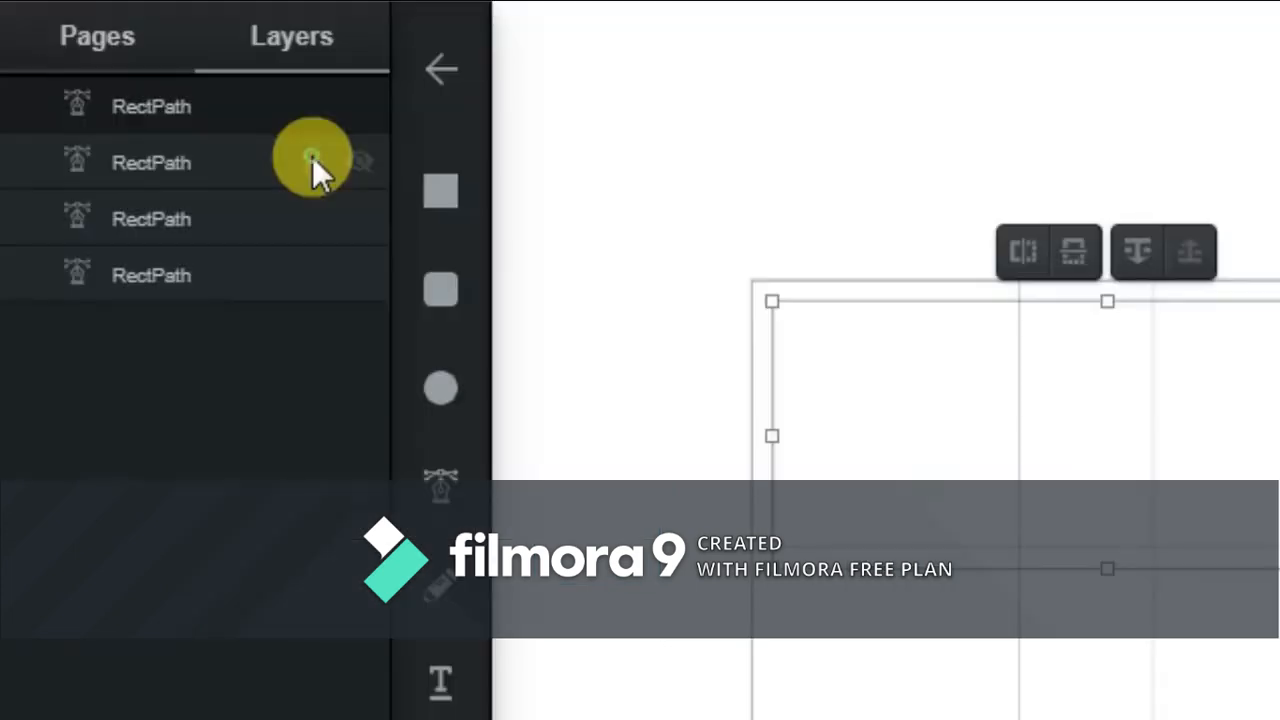
pyautogui.click(312, 156)
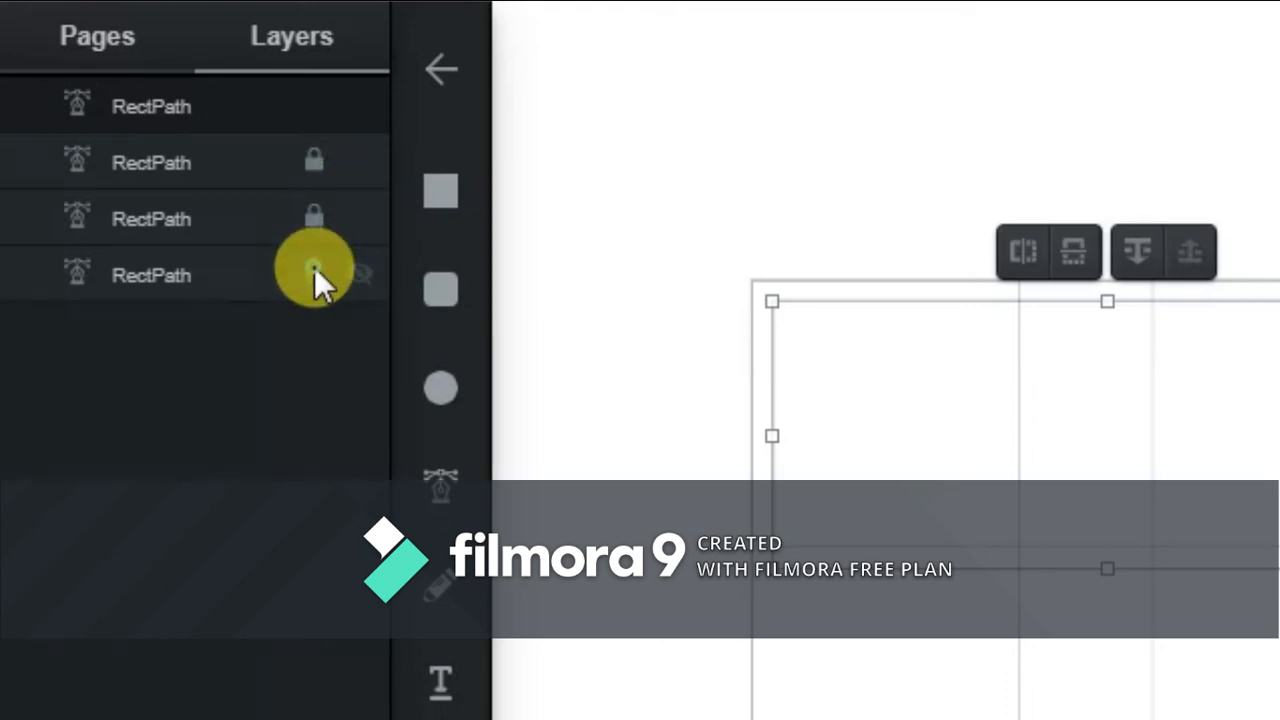
pyautogui.click(314, 267)
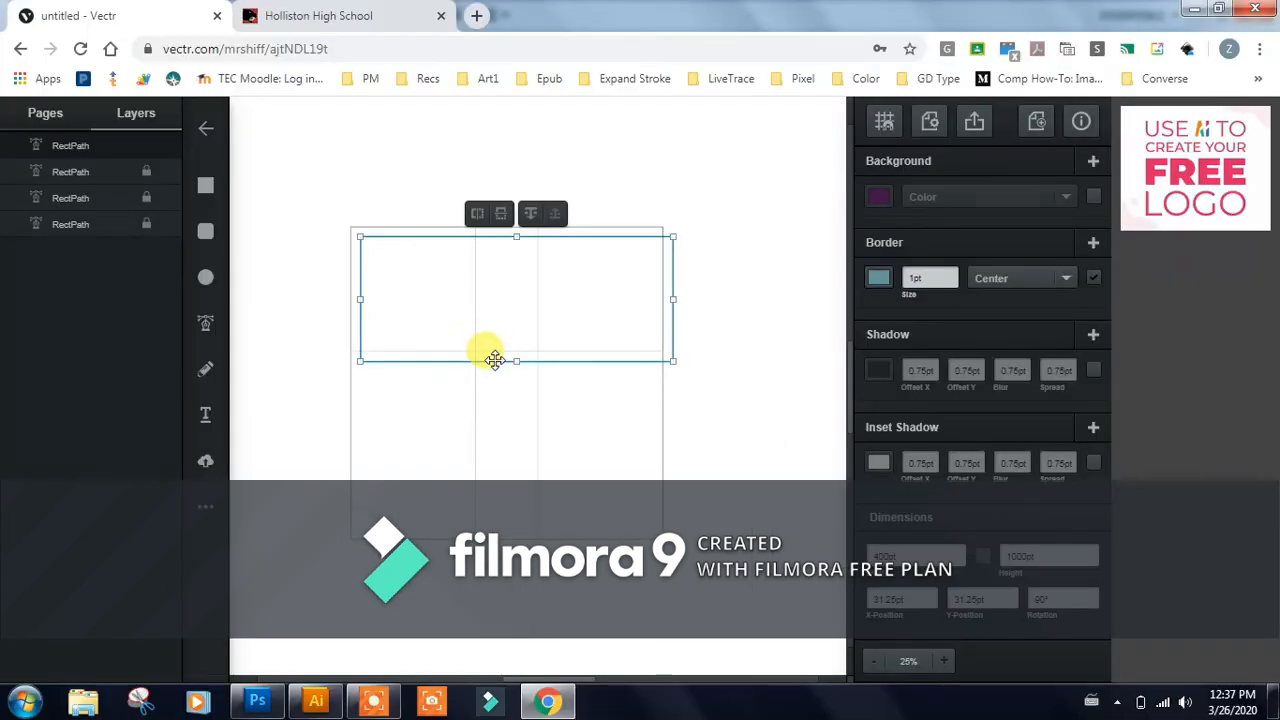
# - Move the unlocked horizontal copy to the page's bottom edge at X 0 pt, Y 600 pt and deselect it
pyautogui.moveTo(494, 360); pyautogui.dragTo(486, 528)
pyautogui.click(725, 520)
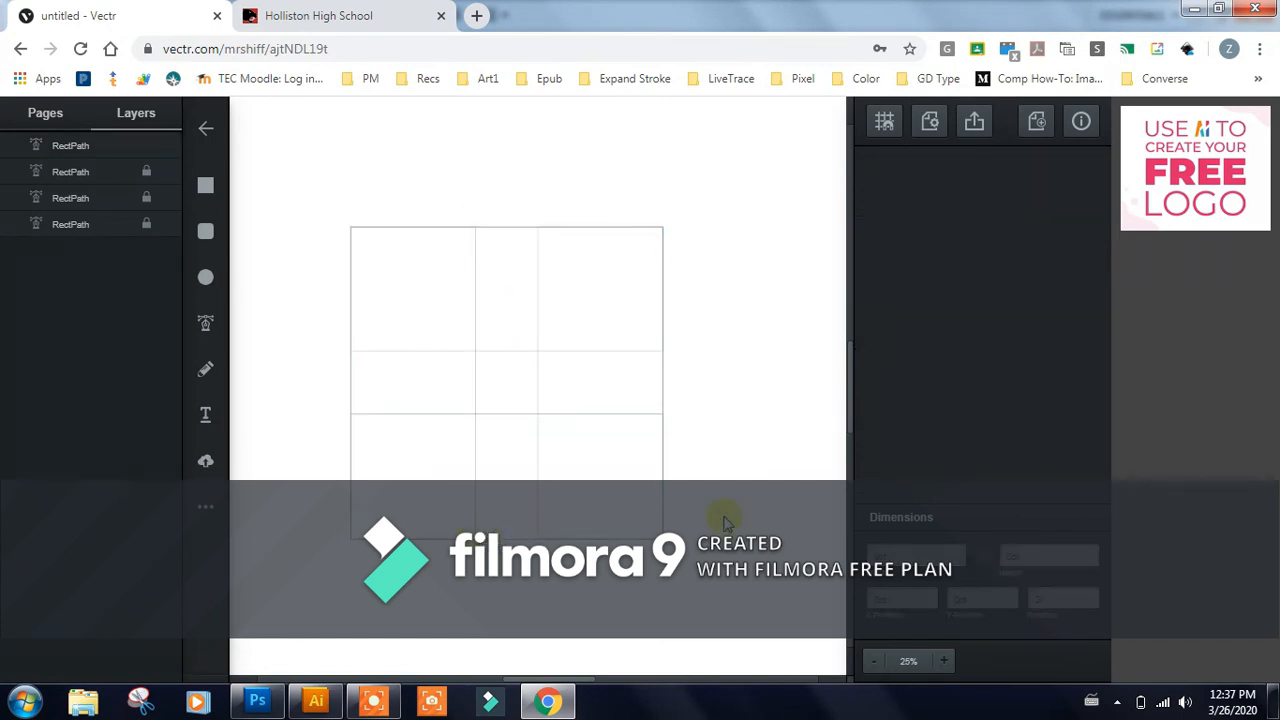
pyautogui.click(600, 414)
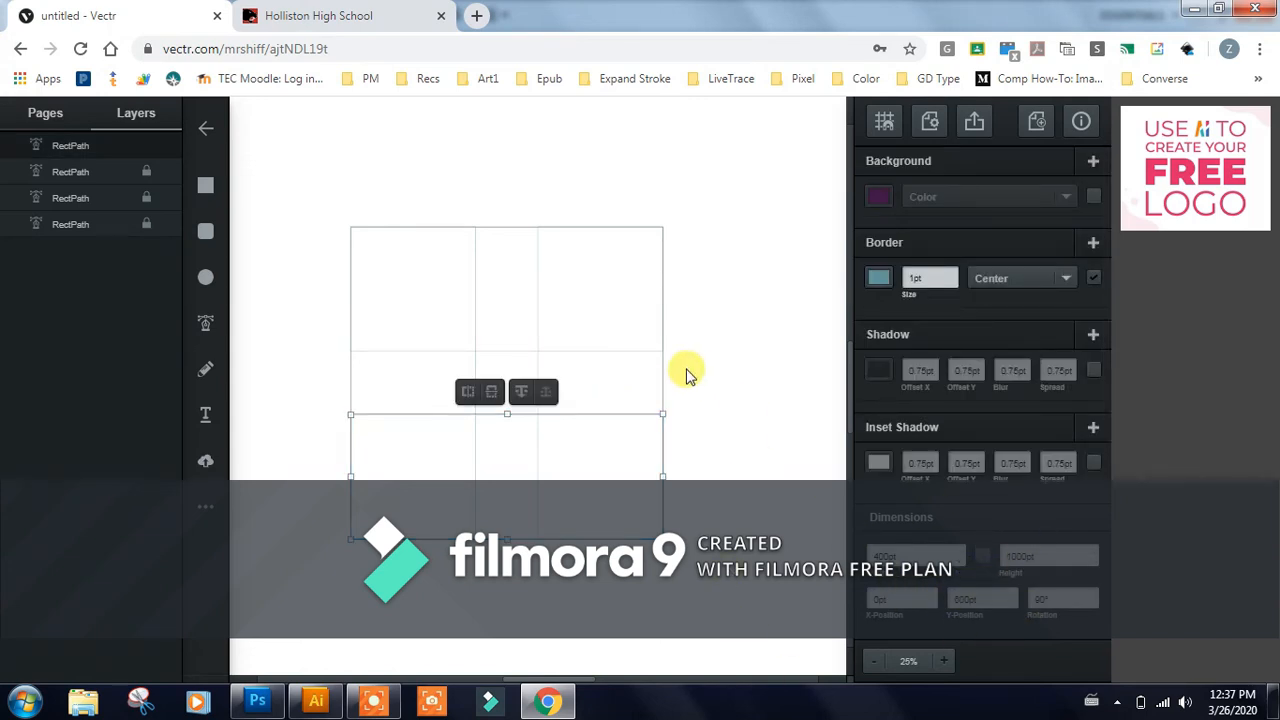
pyautogui.click(748, 397)
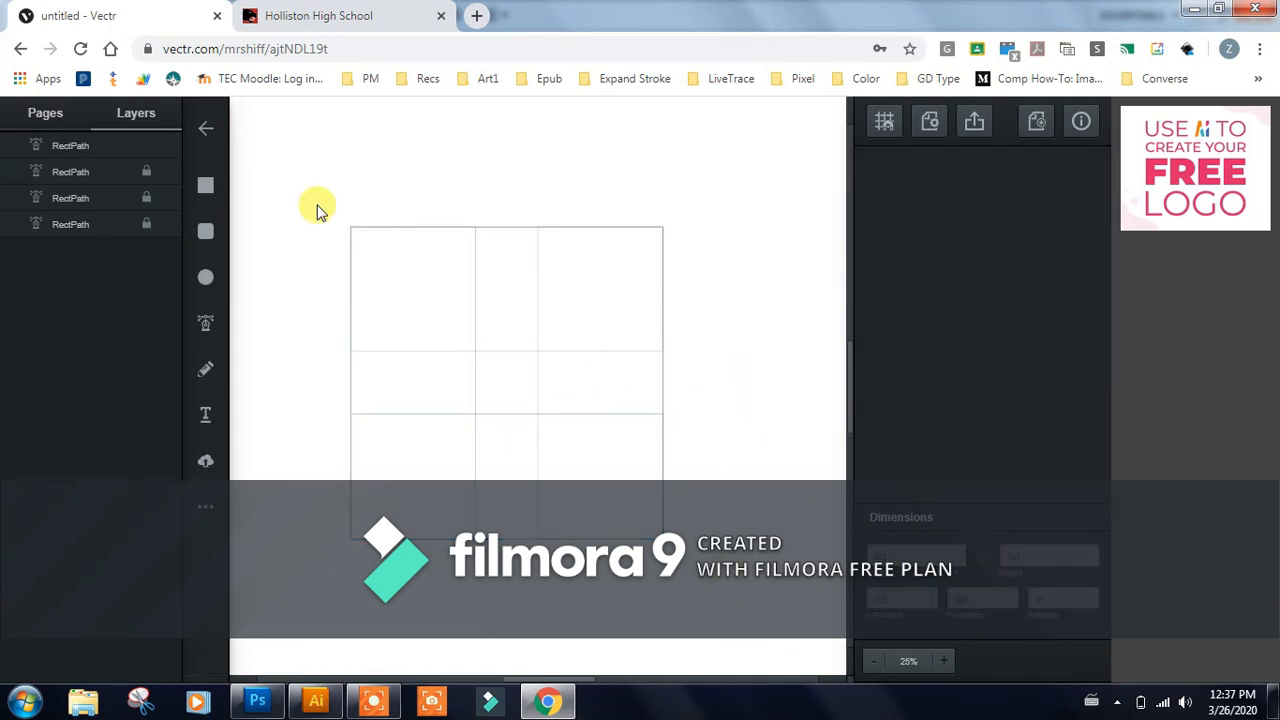
# - Draw a rectangle 1000 pt wide from the page's upper-left corner and set its height to 200 pt
pyautogui.click(210, 195)
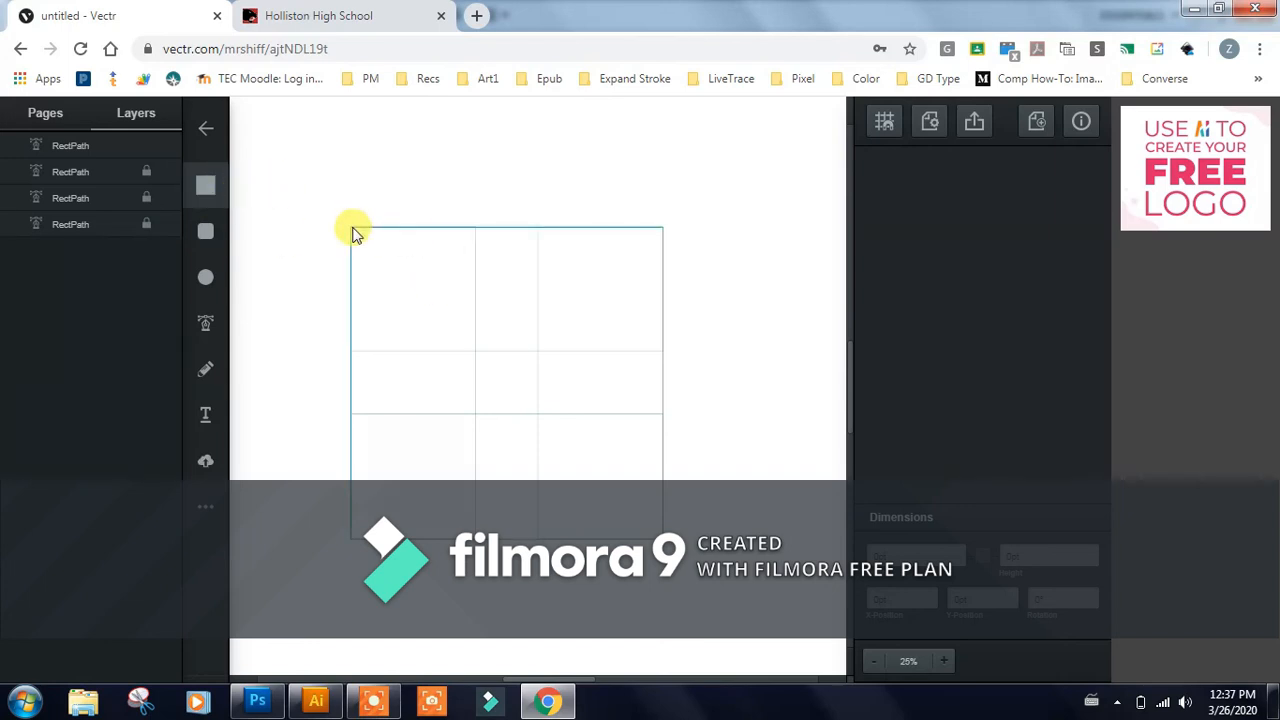
pyautogui.moveTo(351, 228)
pyautogui.mouseDown()
pyautogui.moveTo(680, 317)
pyautogui.moveTo(654, 314)
pyautogui.moveTo(664, 311)
pyautogui.mouseUp()
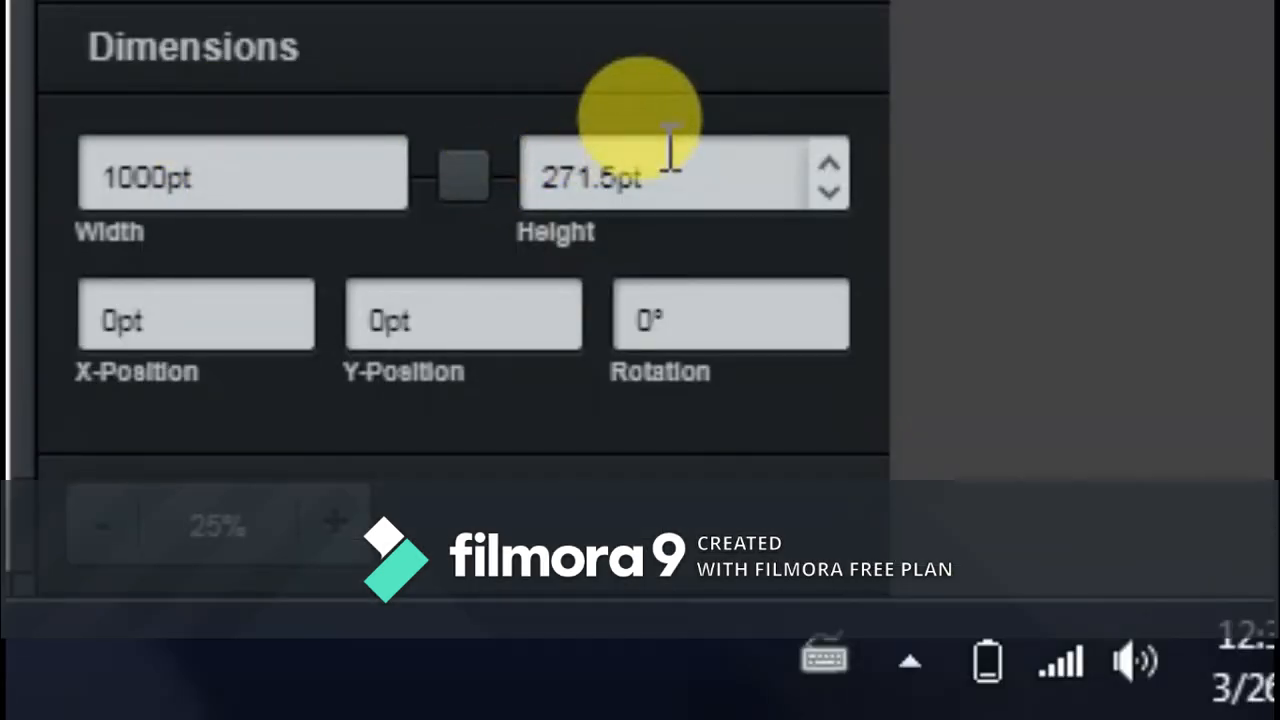
pyautogui.click(1045, 549)
pyautogui.write('200')
pyautogui.press('Return')
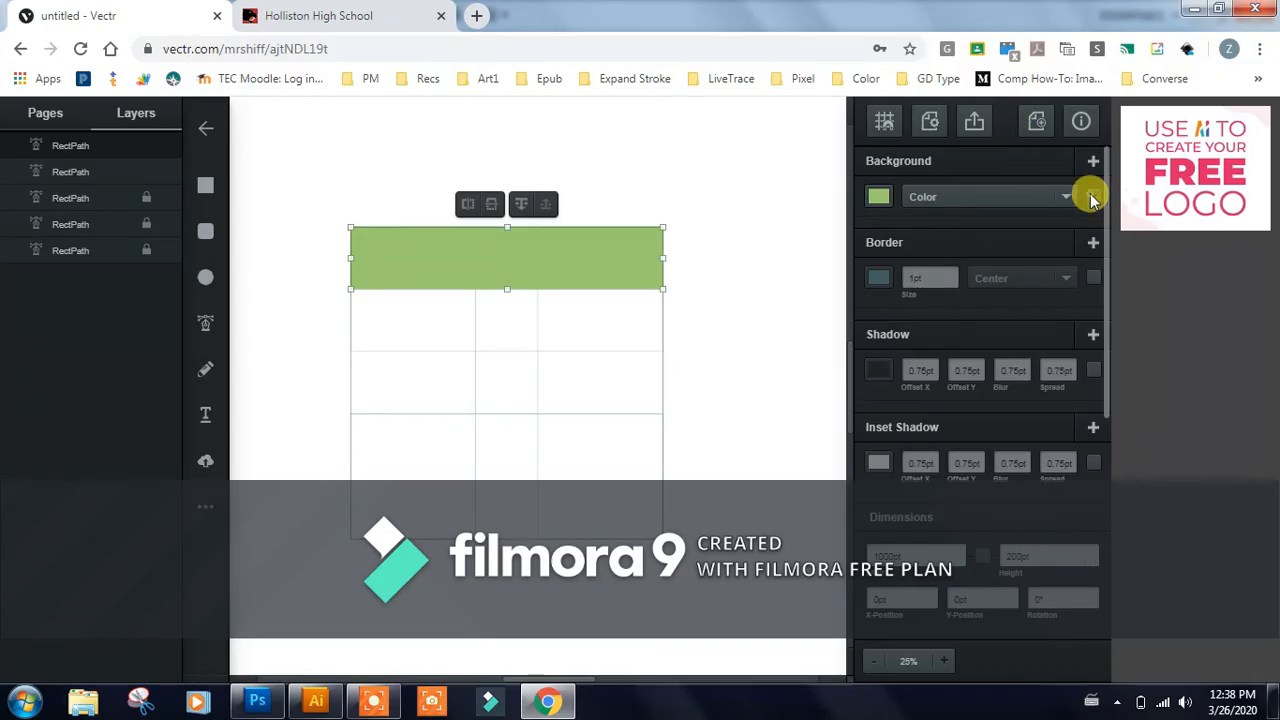
# - Turn off the 200 pt high rectangle's green background and give it a 1 pt centered border instead
pyautogui.click(1093, 196)
pyautogui.click(1096, 283)
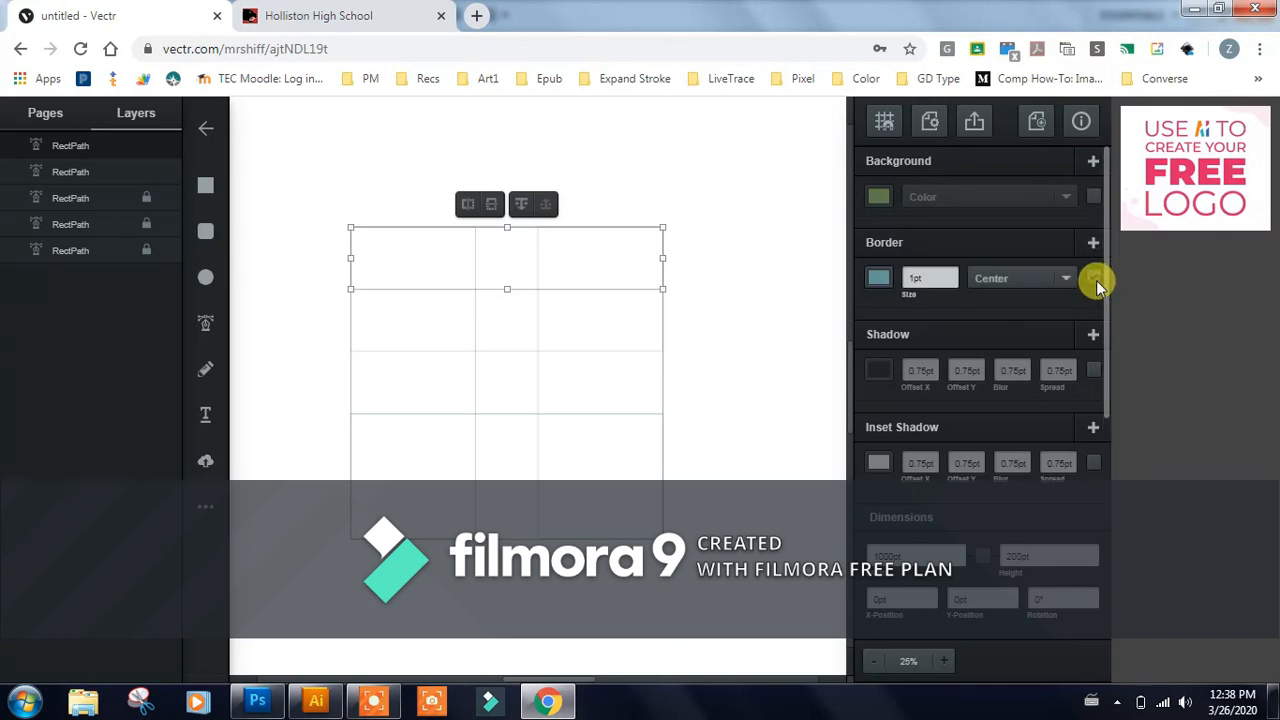
pyautogui.click(606, 284)
pyautogui.click(605, 284)
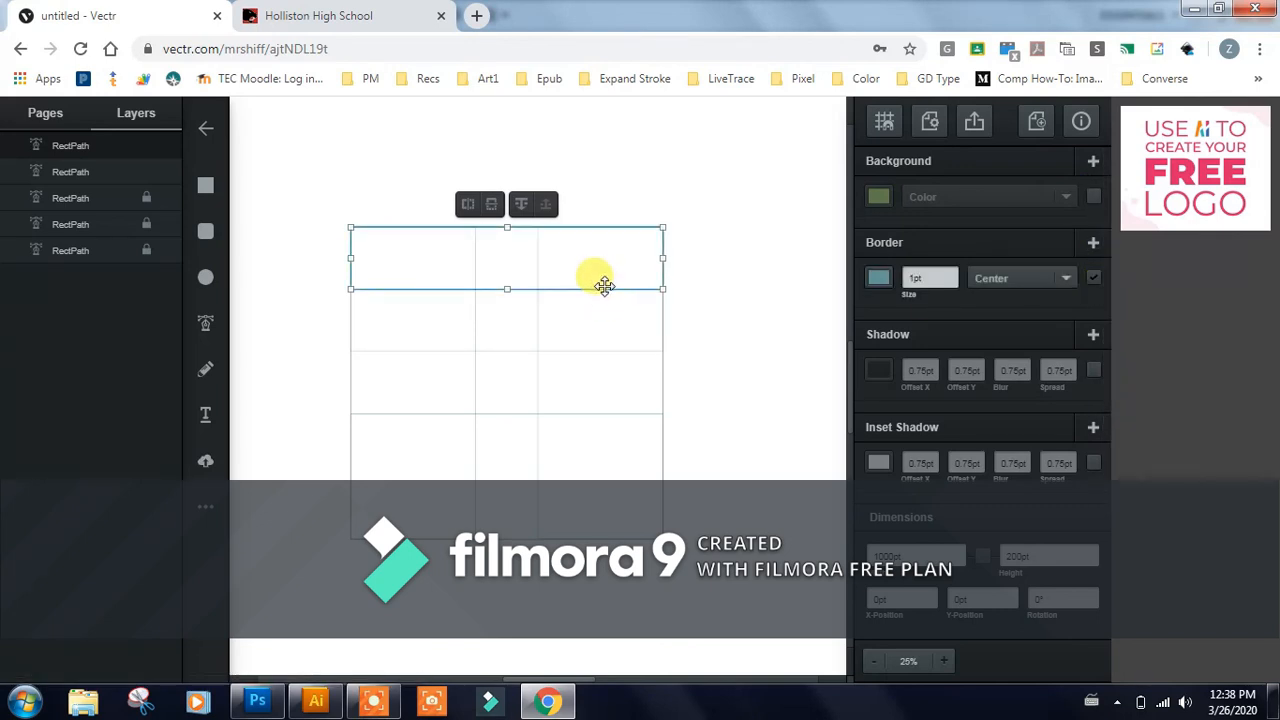
# - Duplicate the outlined 200 pt high rectangle and move the copy to the page's bottom edge at X 0 pt, Y 800 pt
pyautogui.rightClick(604, 286)
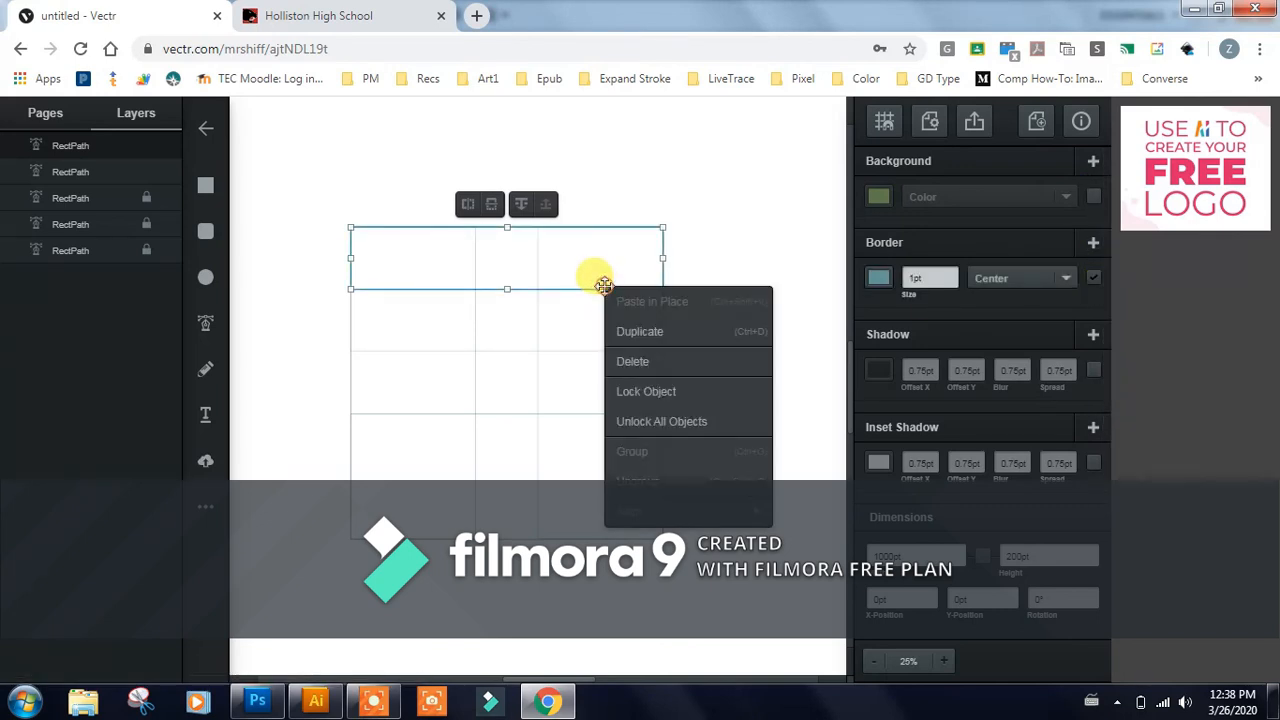
pyautogui.click(652, 340)
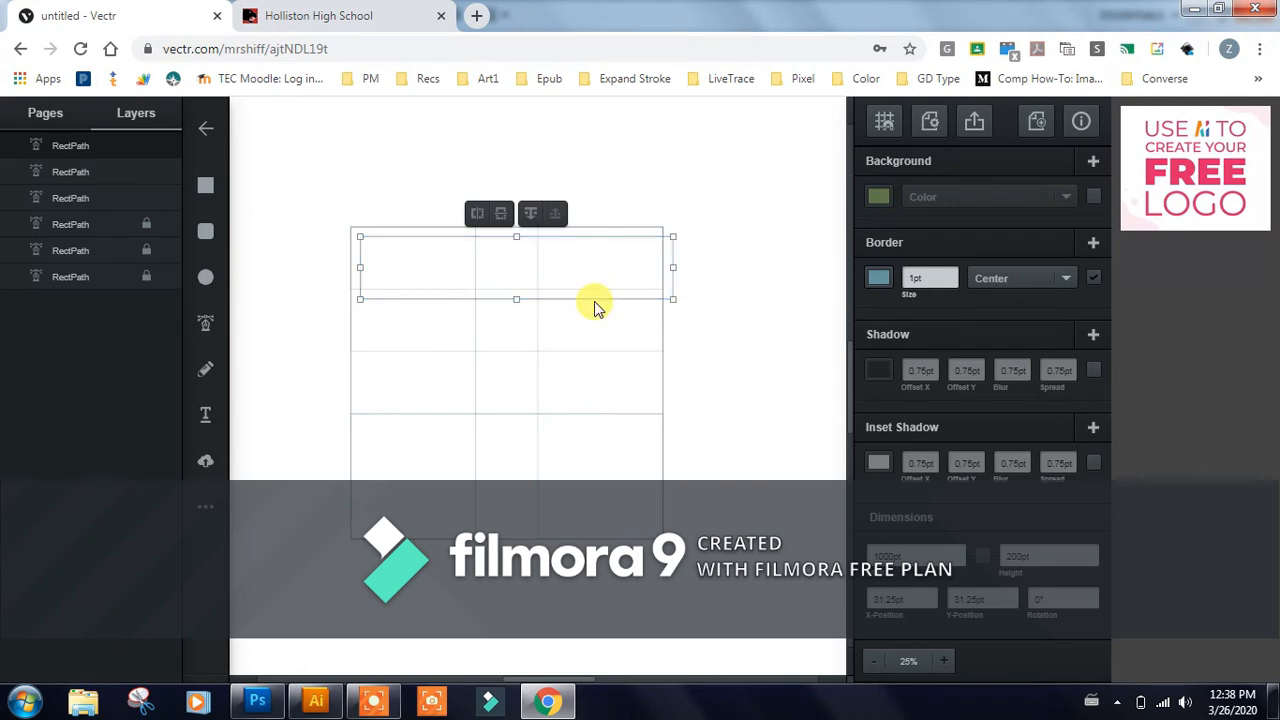
pyautogui.moveTo(594, 300); pyautogui.dragTo(584, 534)
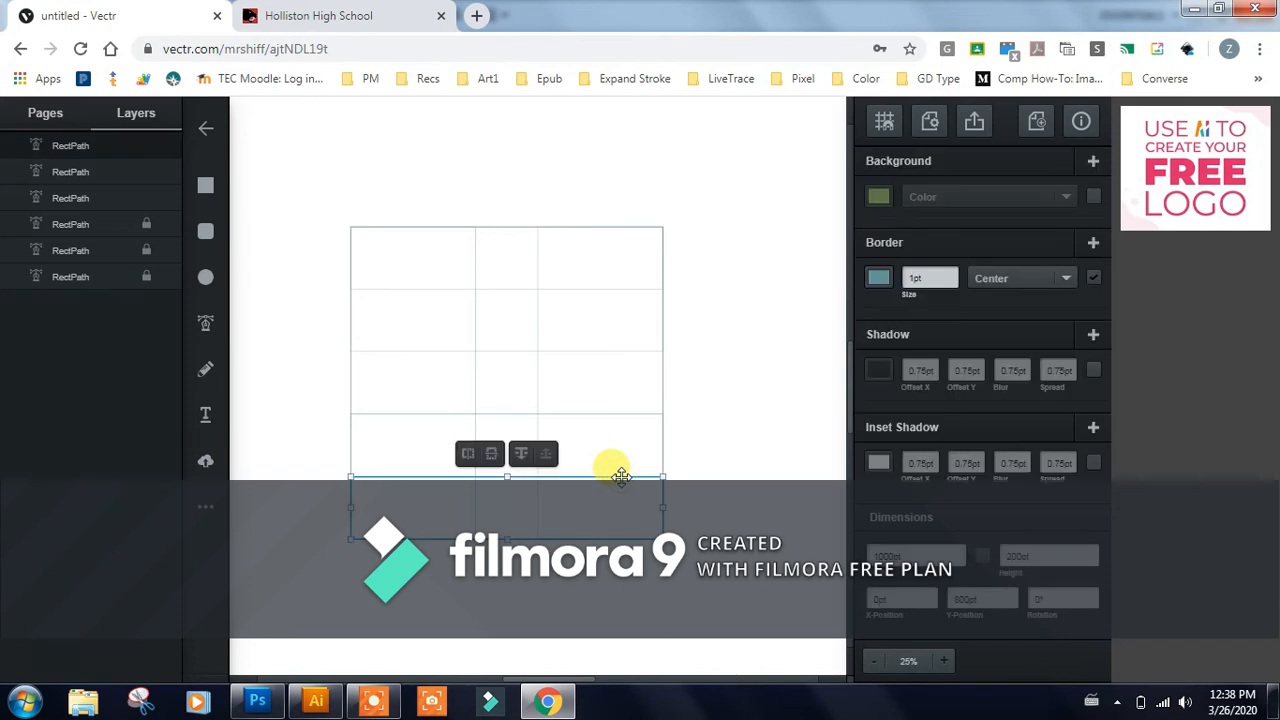
# - Duplicate the rectangle along the page's bottom edge and set the copy's rotation to 90°
pyautogui.rightClick(621, 476)
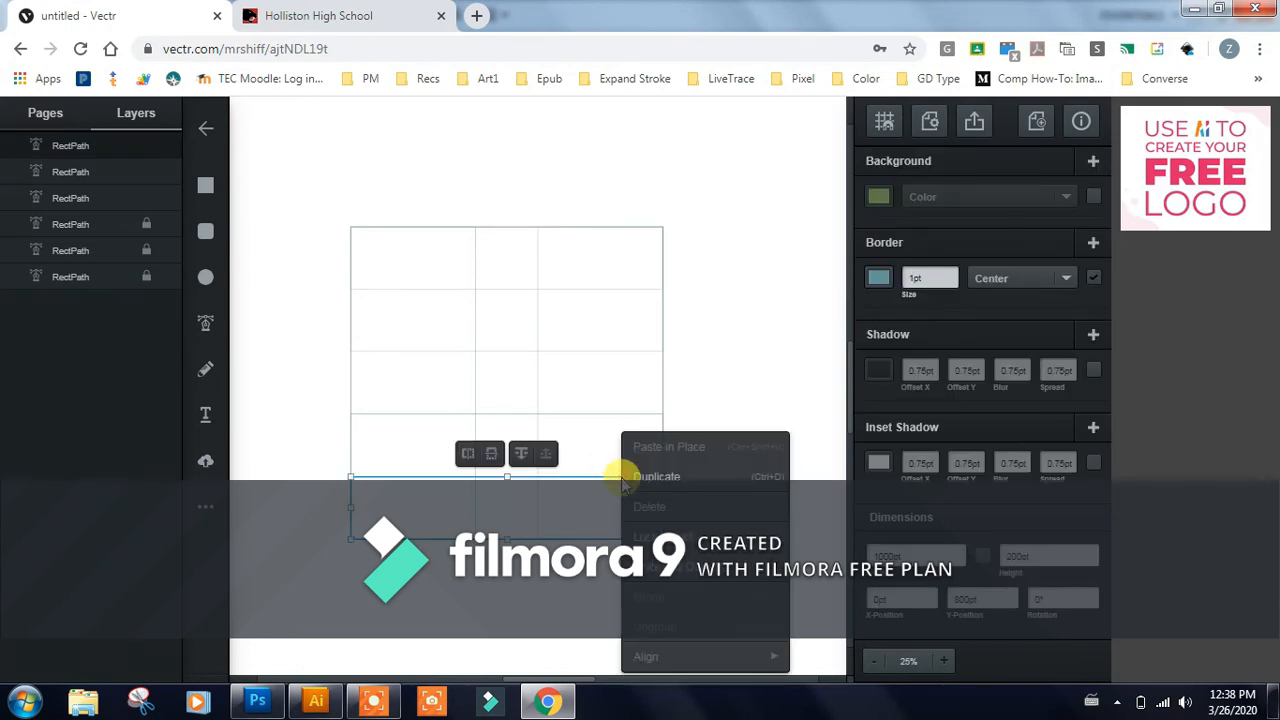
pyautogui.click(642, 477)
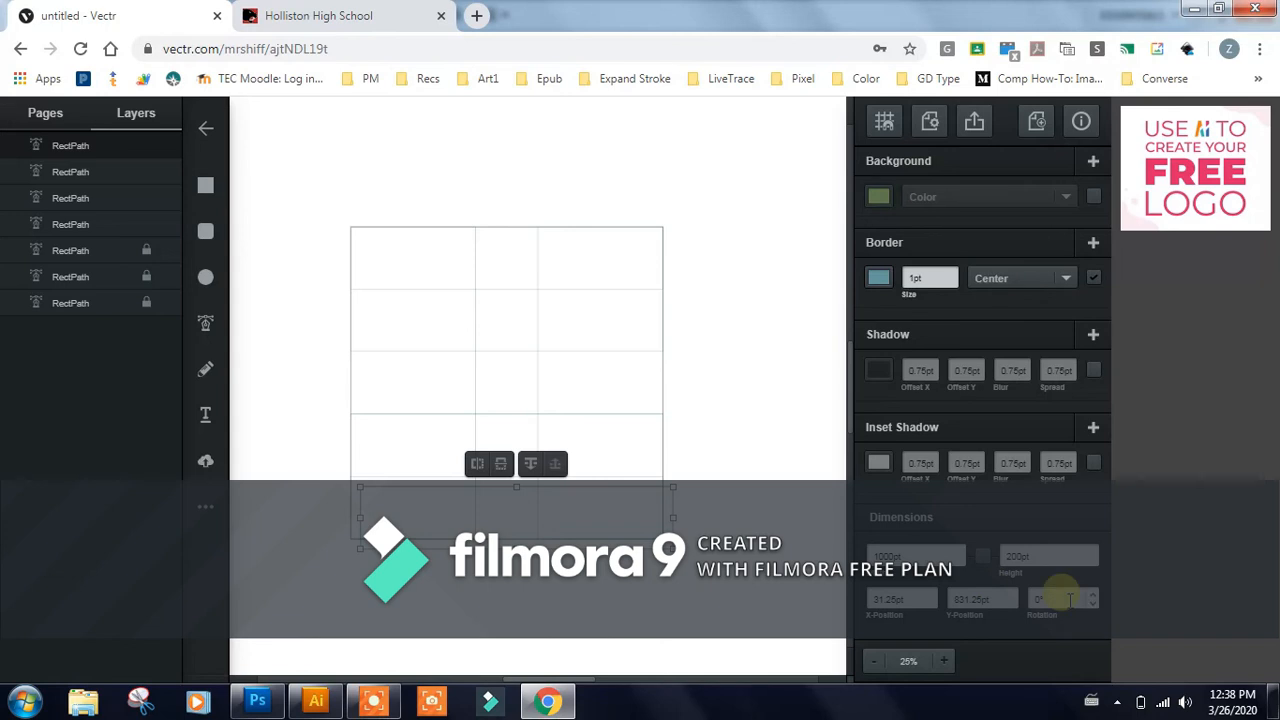
pyautogui.write('90')
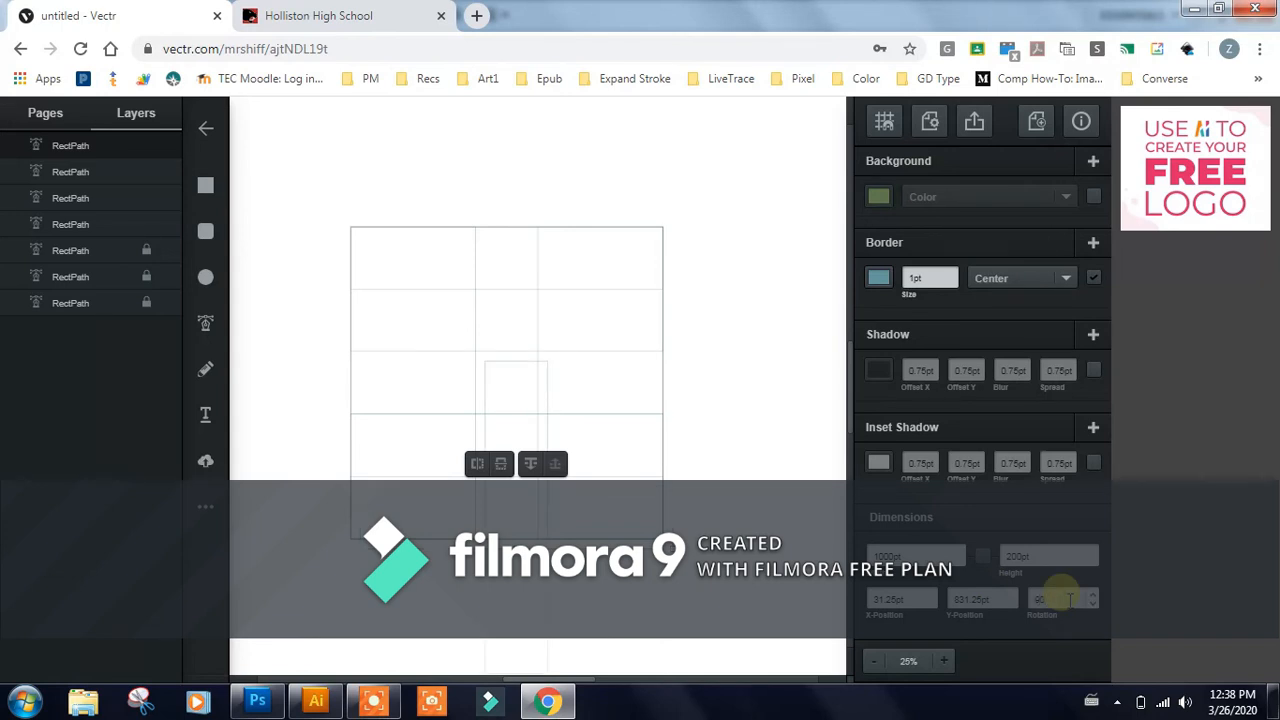
pyautogui.click(750, 515)
# - Move the rotated rectangle to the page's left edge at X 0 pt, Y 0 pt and place a duplicate along the right edge
pyautogui.moveTo(540, 449); pyautogui.dragTo(410, 316)
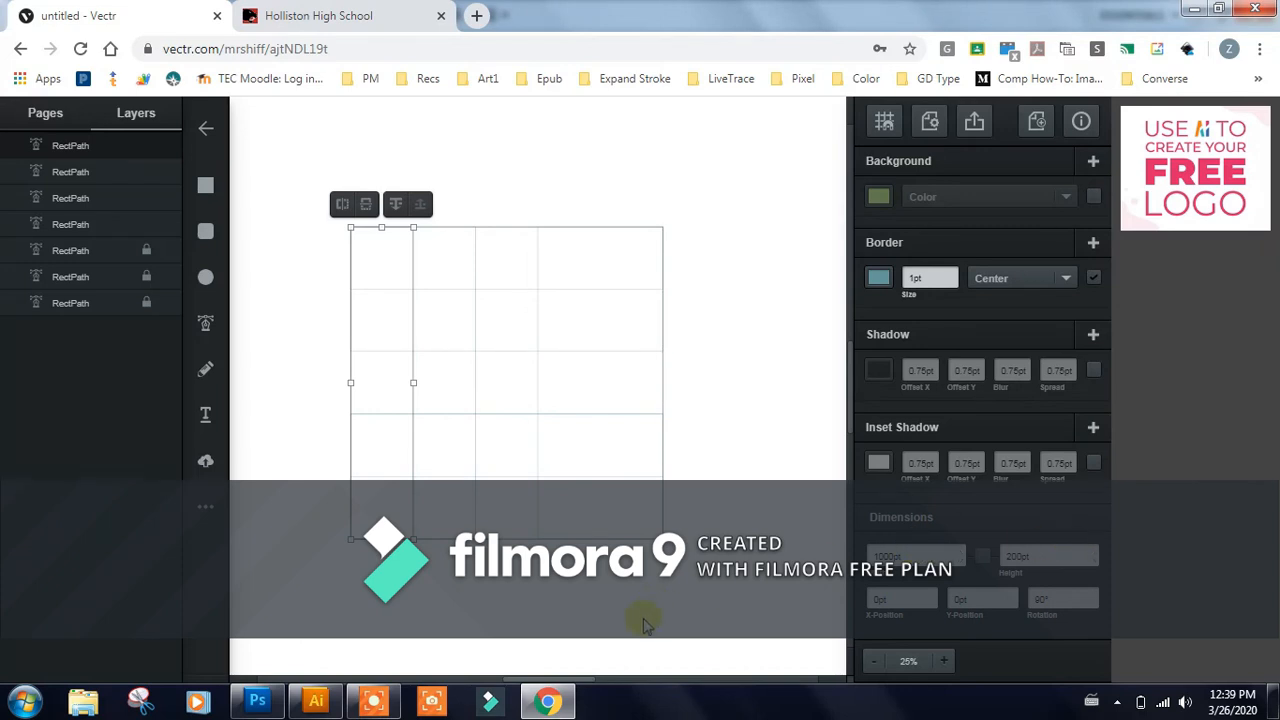
pyautogui.click(398, 441)
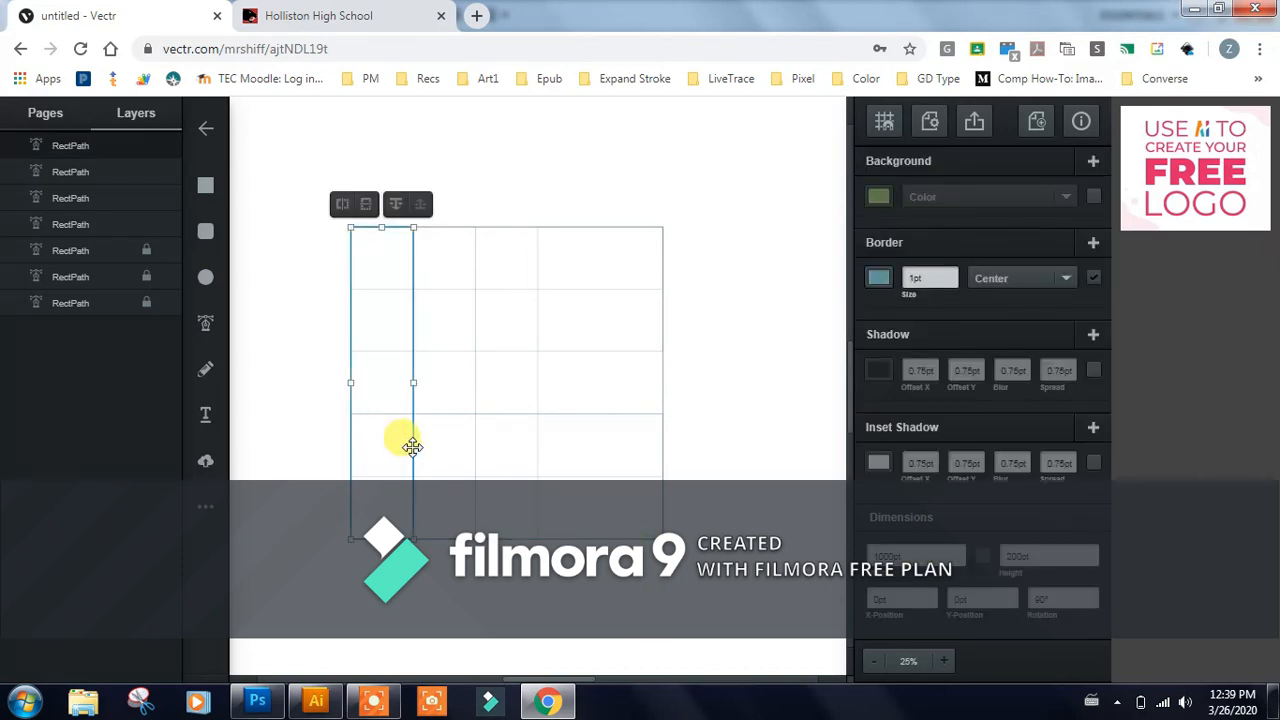
pyautogui.rightClick(412, 447)
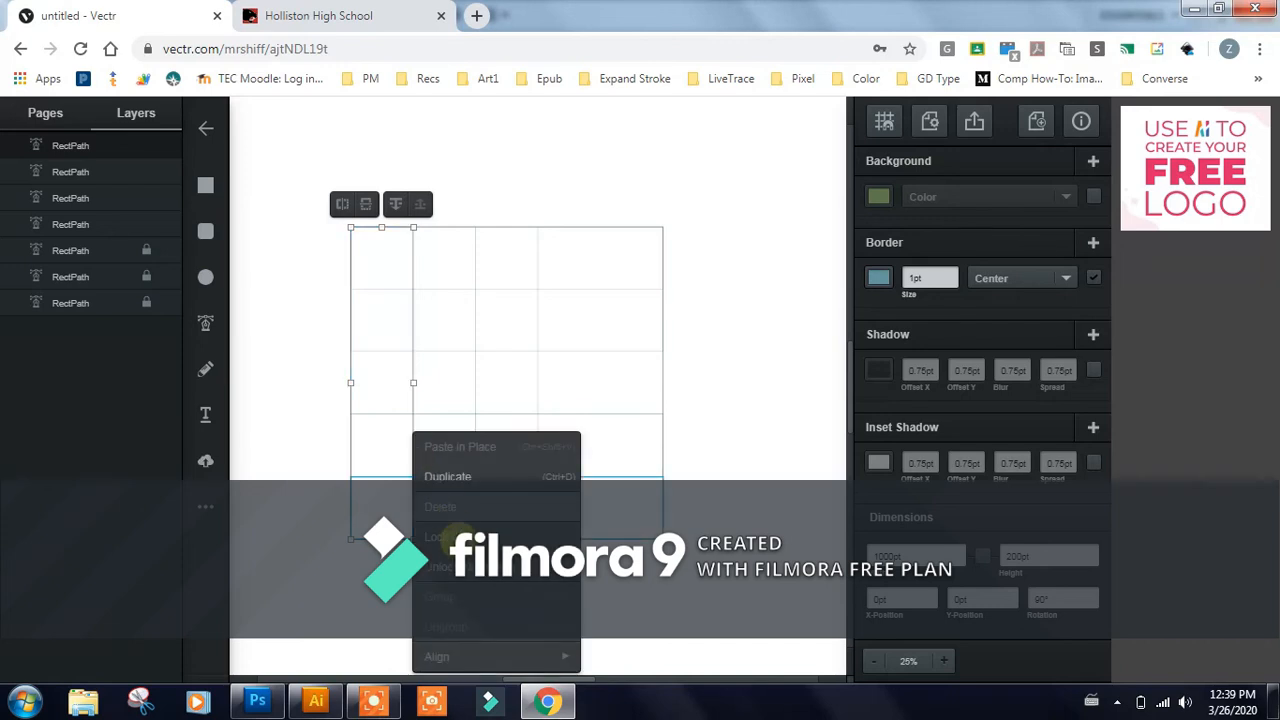
pyautogui.click(457, 479)
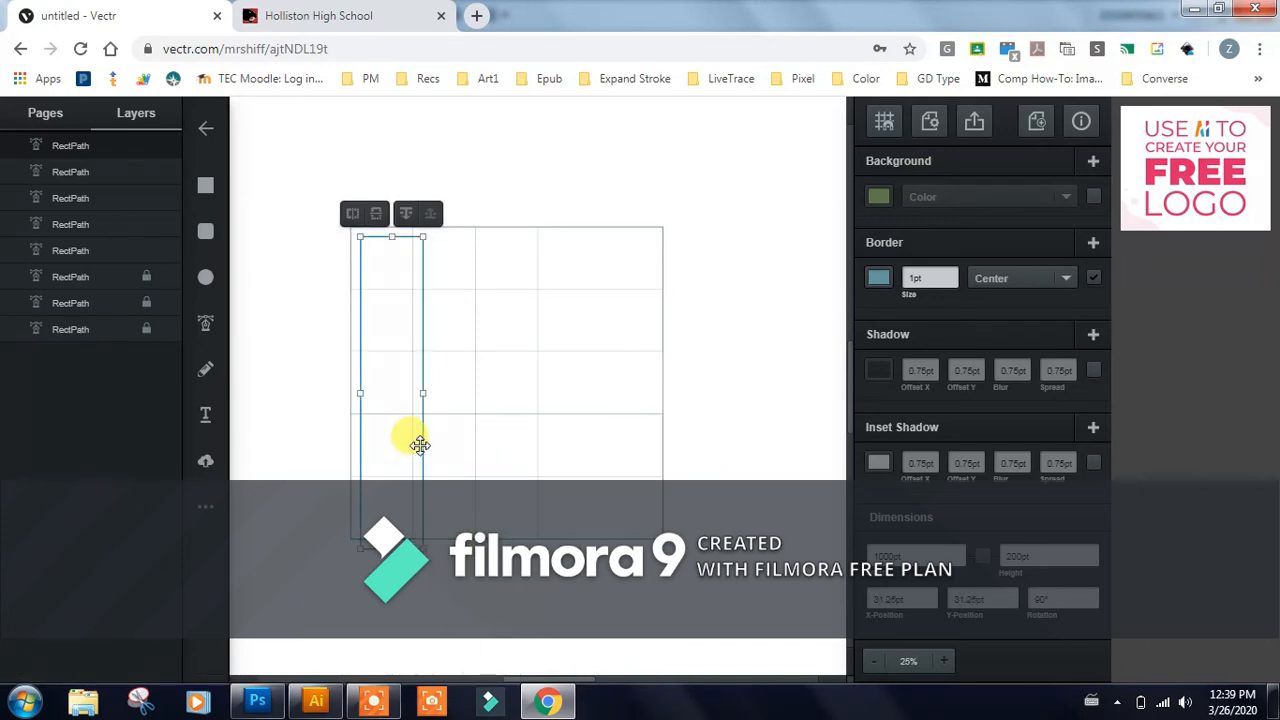
pyautogui.moveTo(420, 445); pyautogui.dragTo(658, 431)
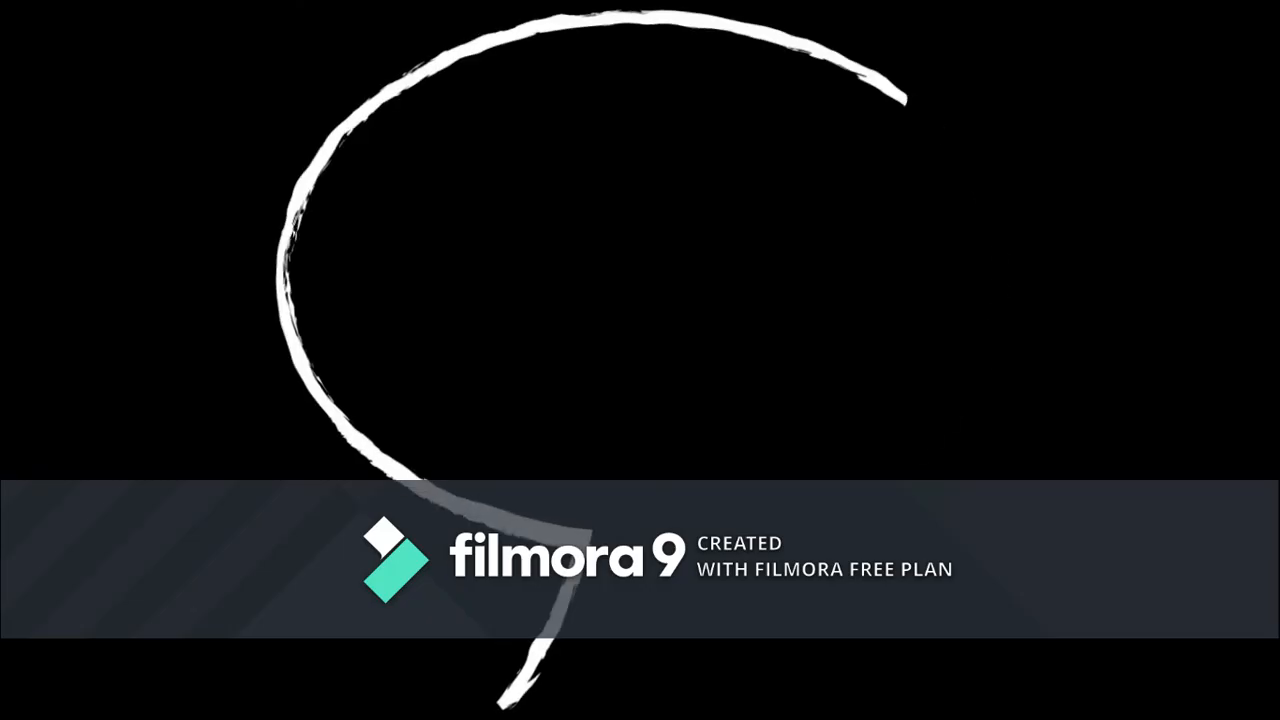